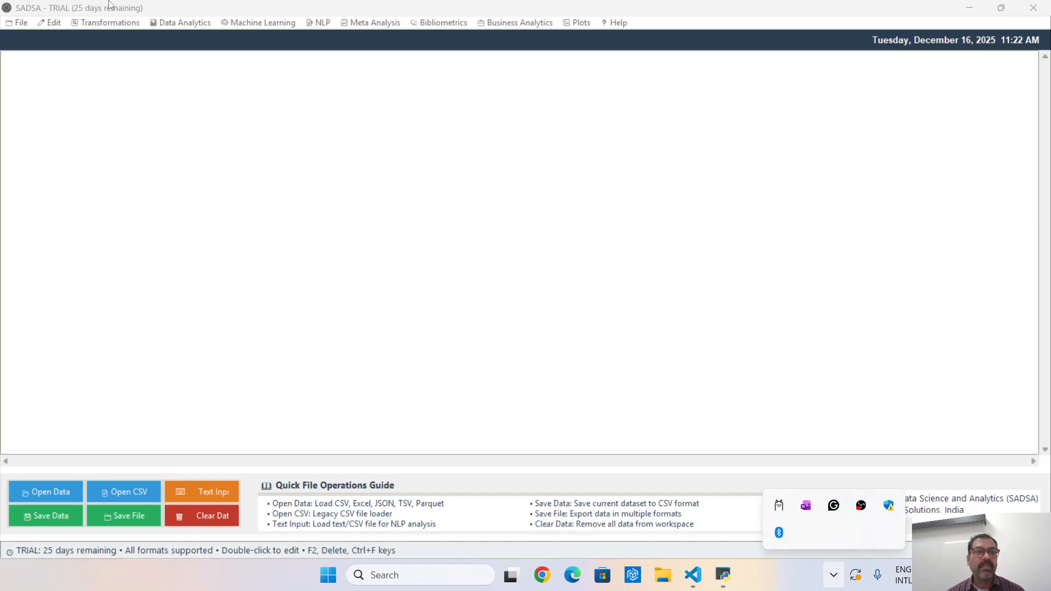
- Open the Advanced File Import window and maximize it
click(25, 22)
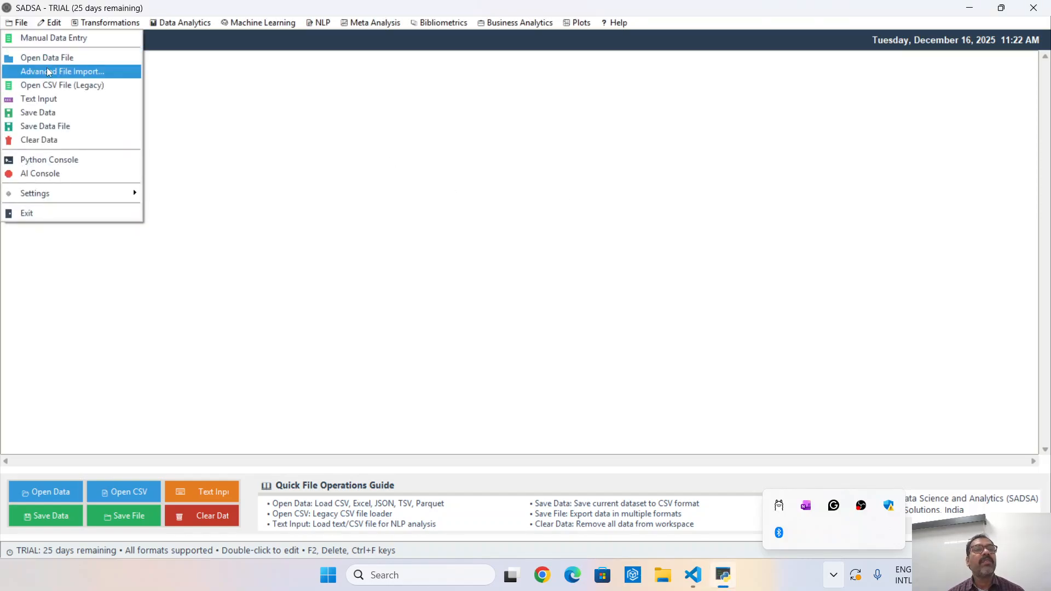
click(89, 74)
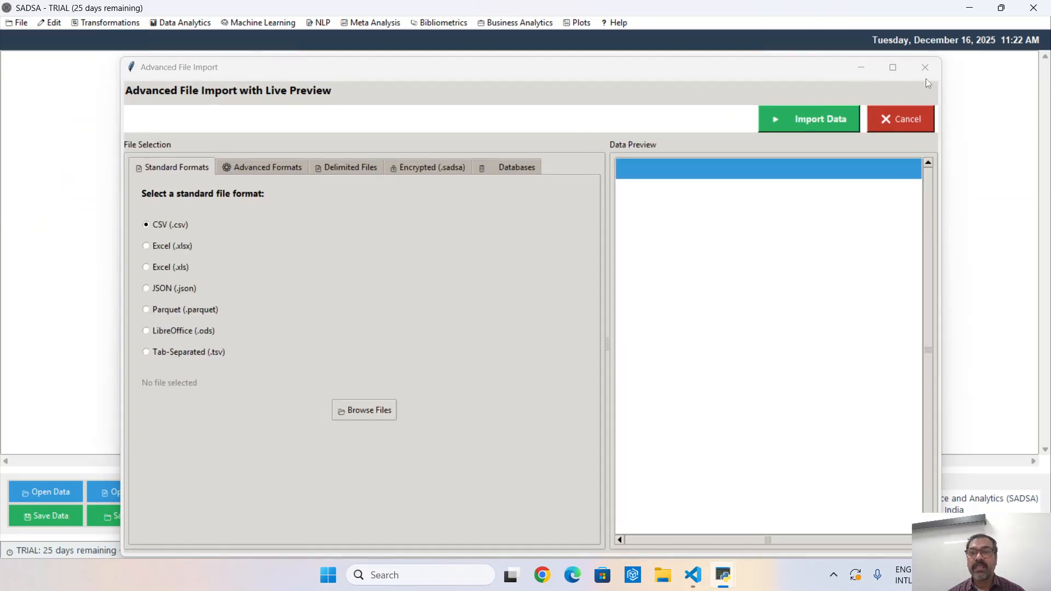
click(893, 74)
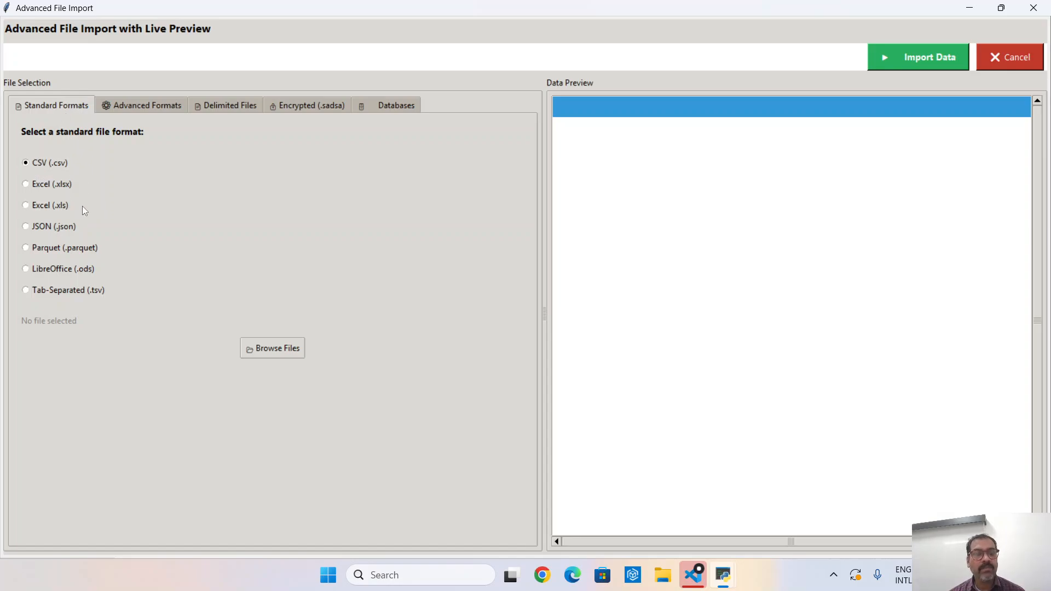
- Review the import options for advanced formats, delimited files with a custom delimiter, encrypted .sadsa files and databases
click(132, 102)
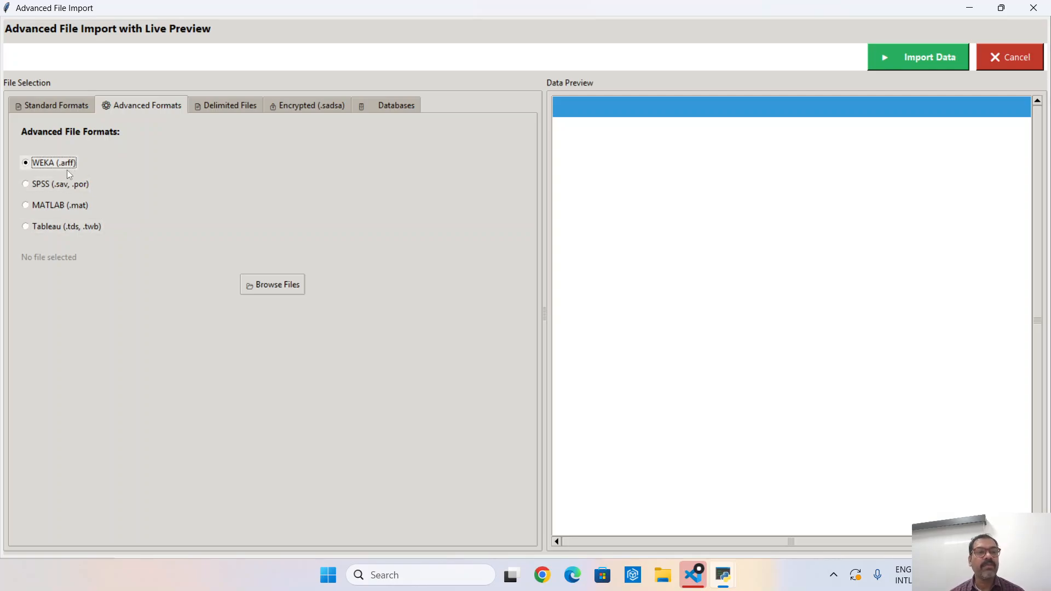
click(235, 107)
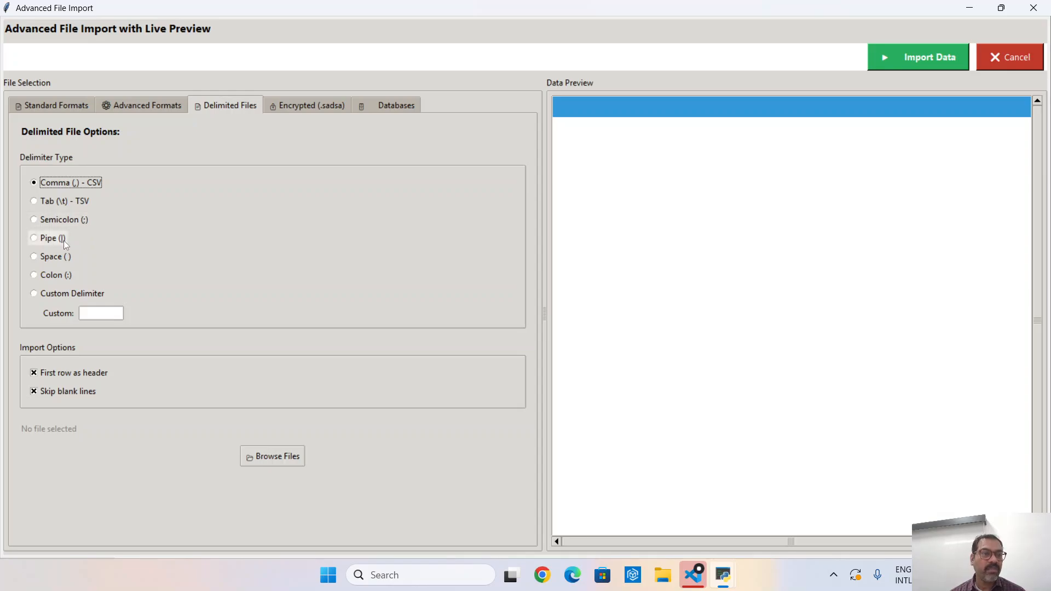
click(84, 297)
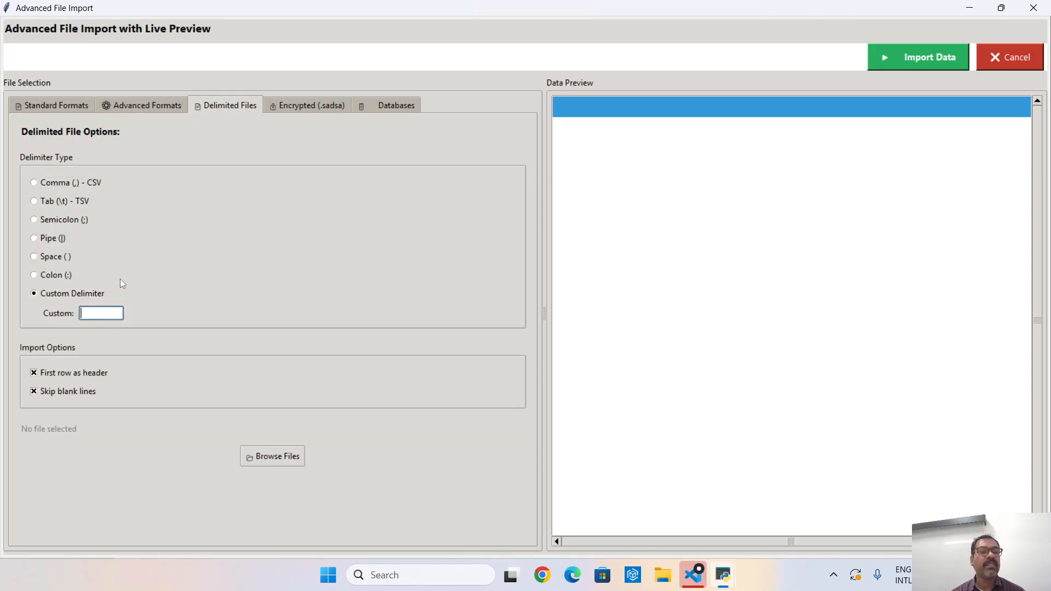
click(94, 299)
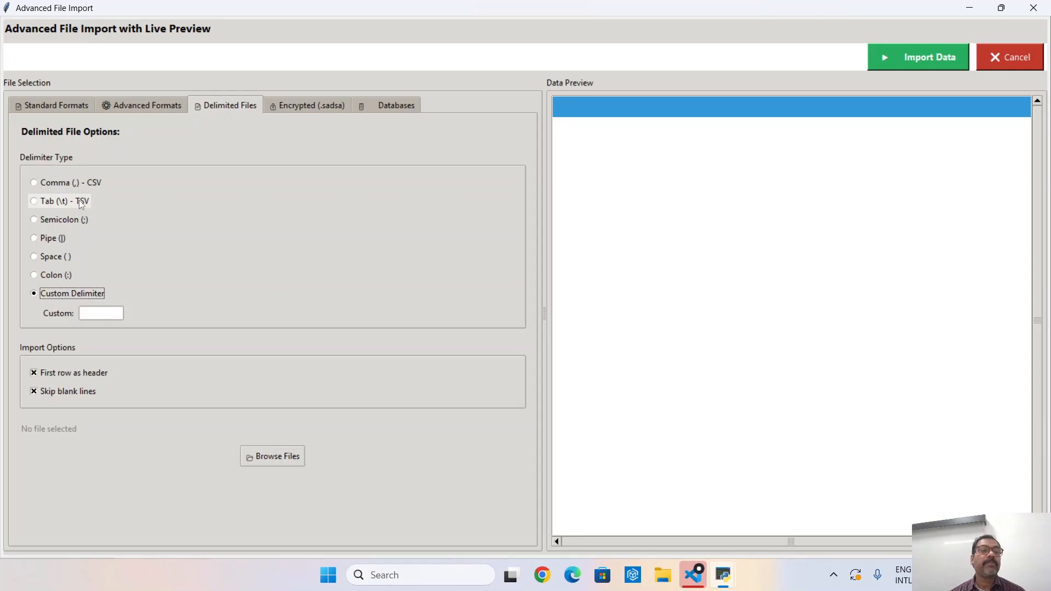
click(294, 109)
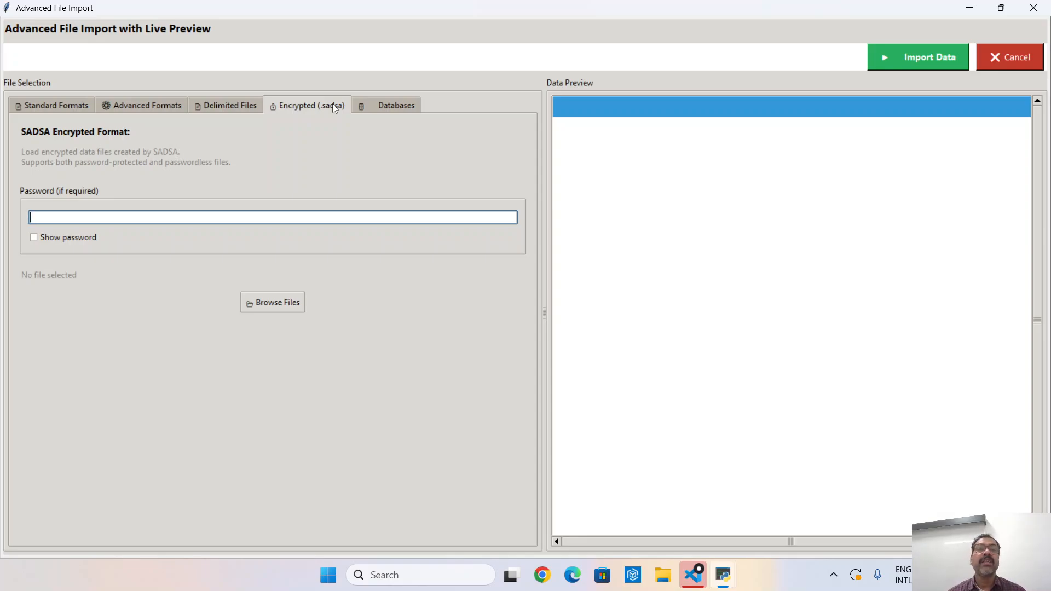
click(384, 107)
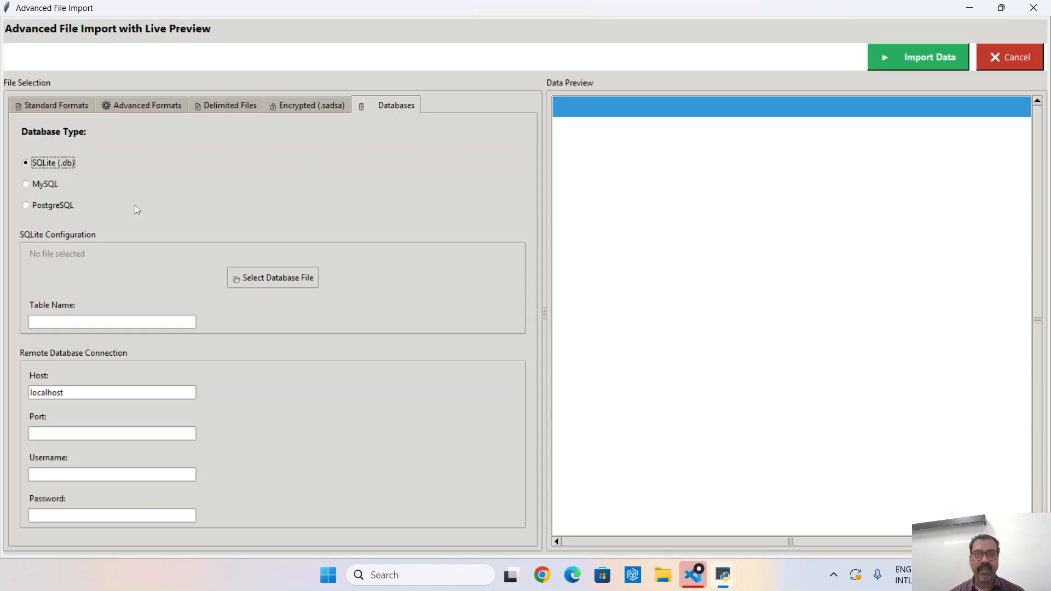
- Load sample_sales.parquet from the data folder into the preview, using the Parquet standard format
click(72, 107)
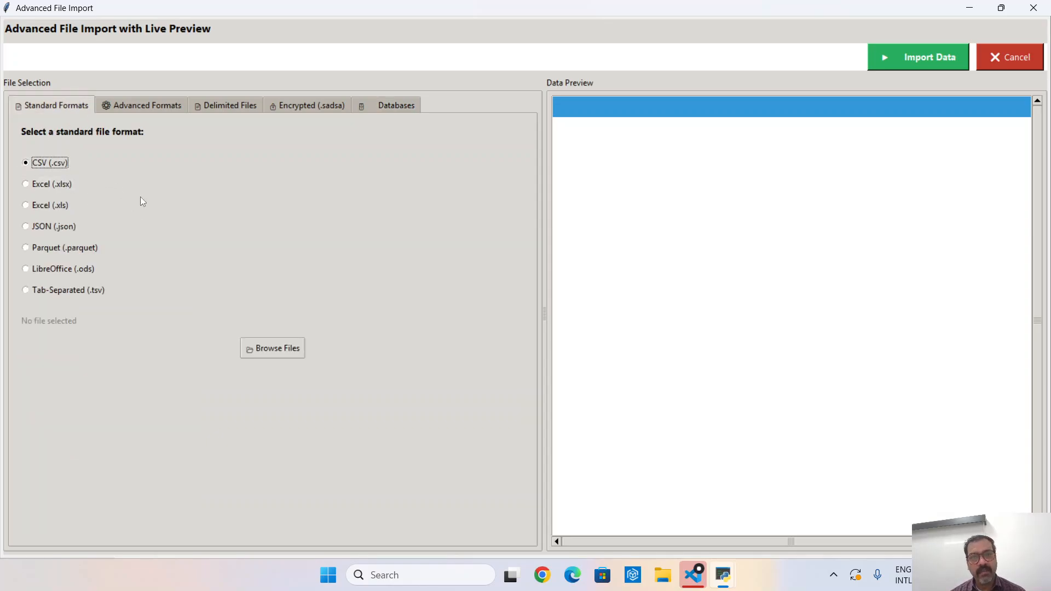
click(47, 250)
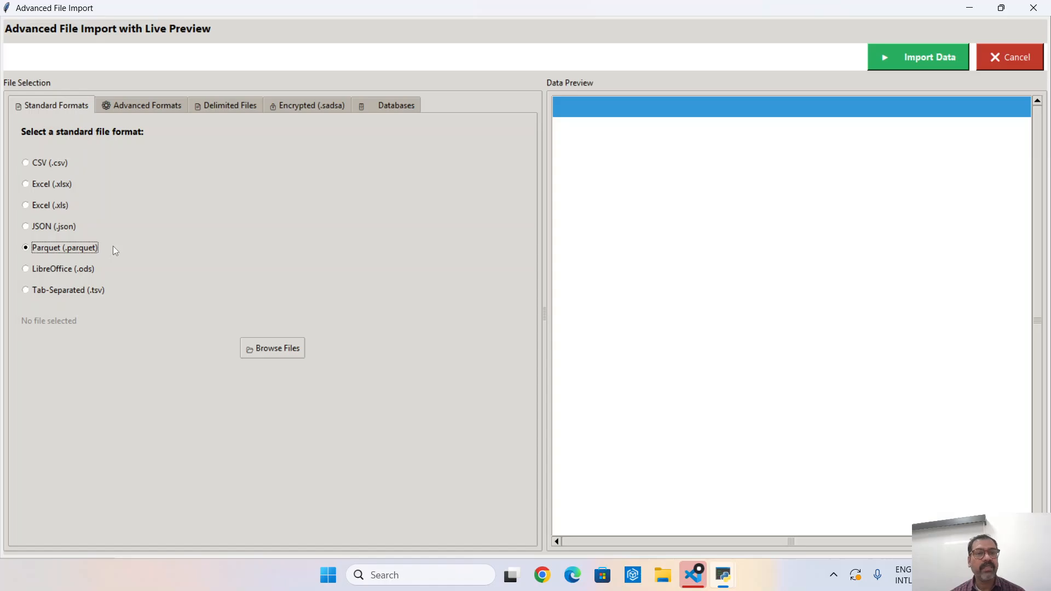
click(267, 350)
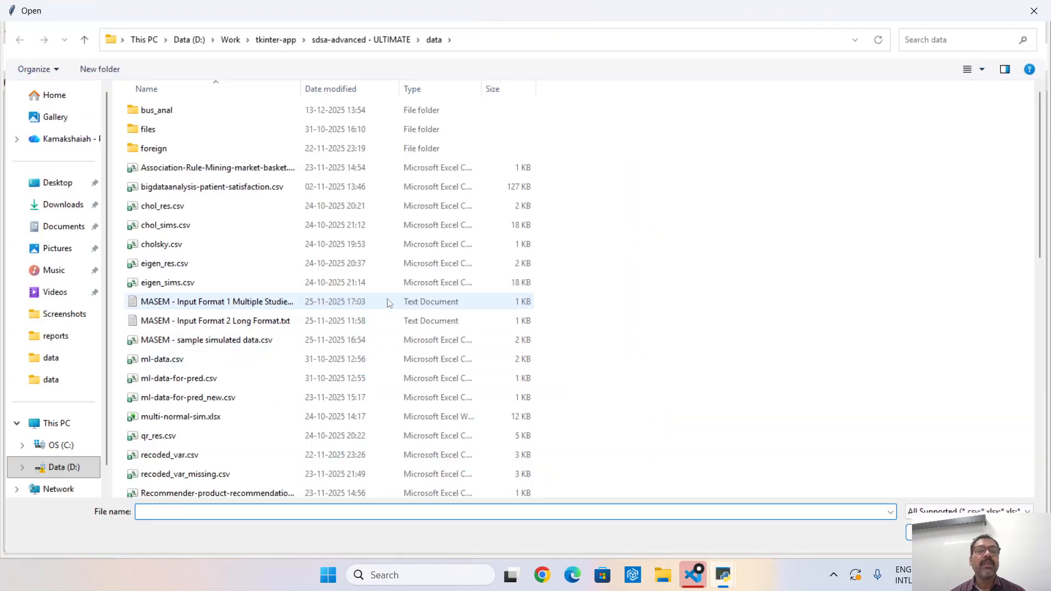
click(963, 511)
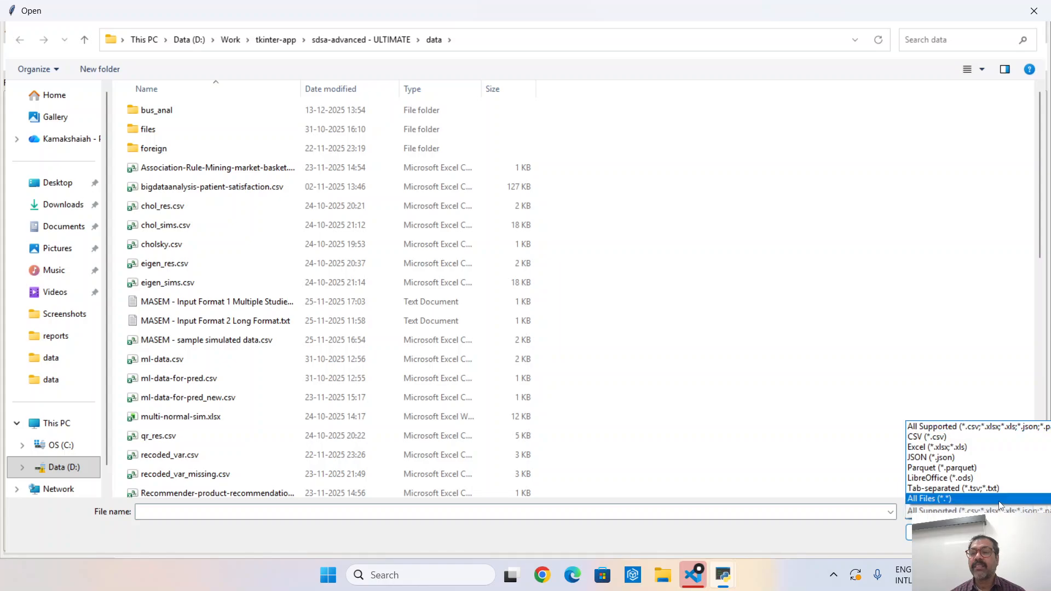
click(975, 468)
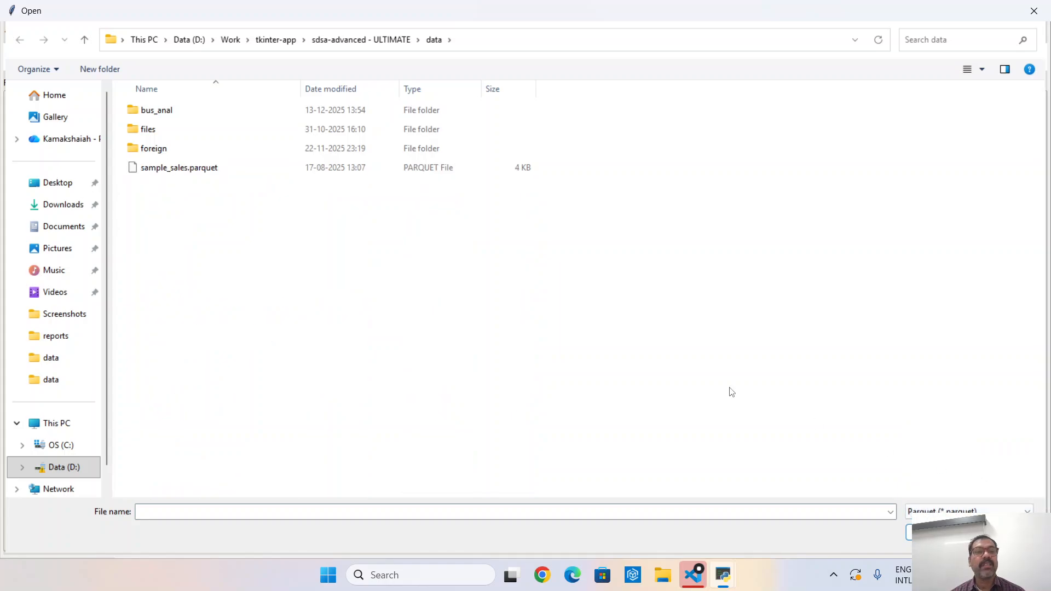
double_click(199, 171)
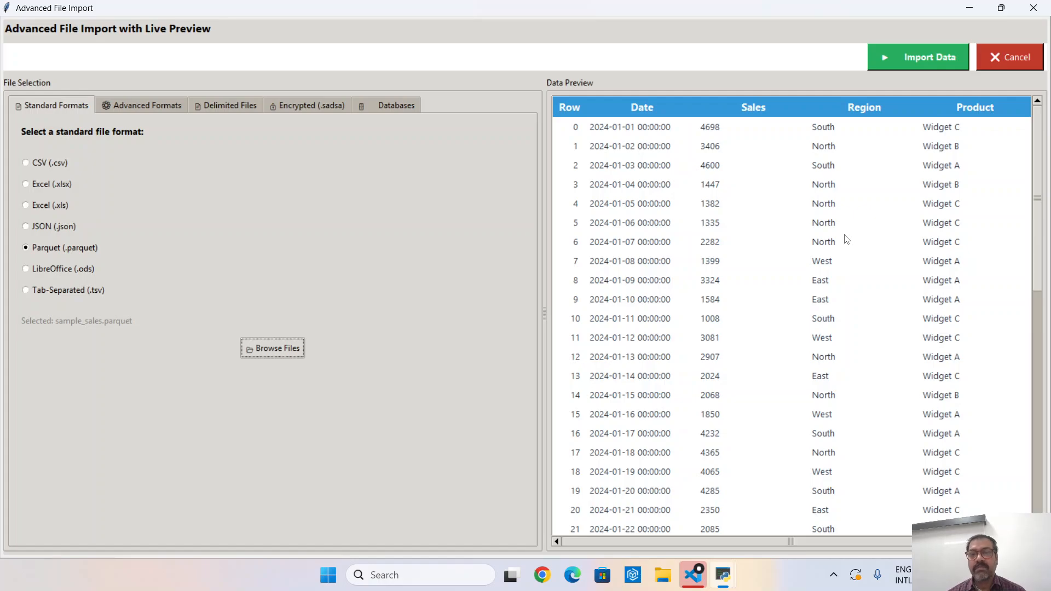
- Import the previewed sales data, check it in the main data grid and return to the import window
click(925, 67)
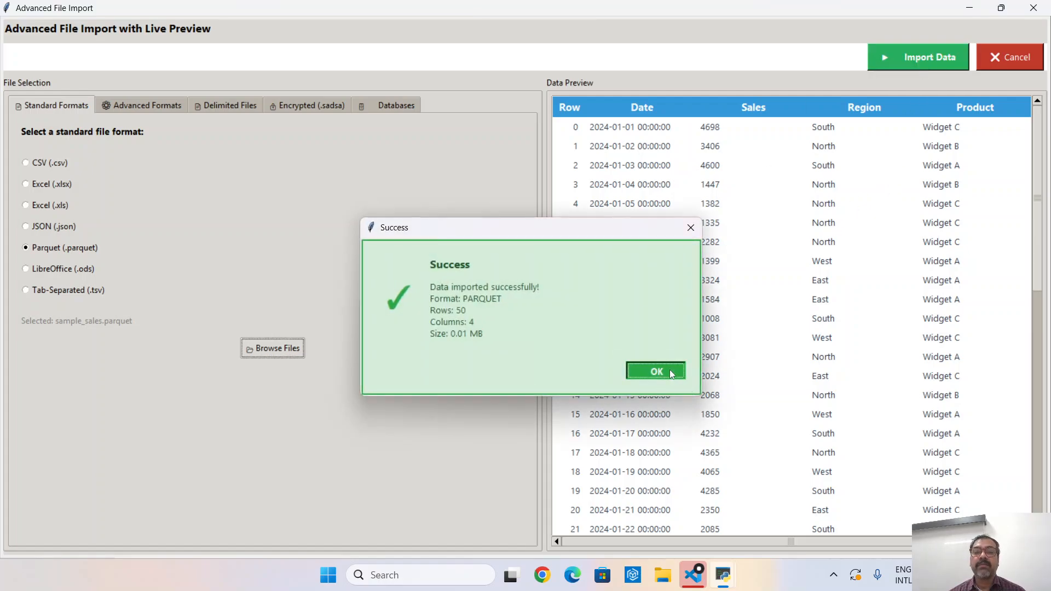
click(671, 372)
mouse_move(723, 575)
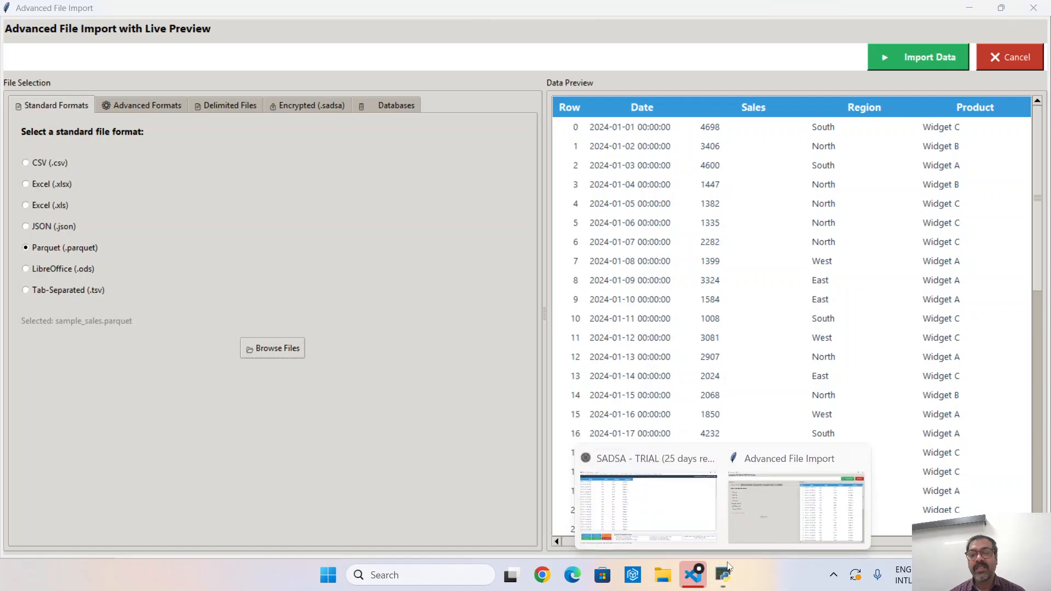
click(664, 527)
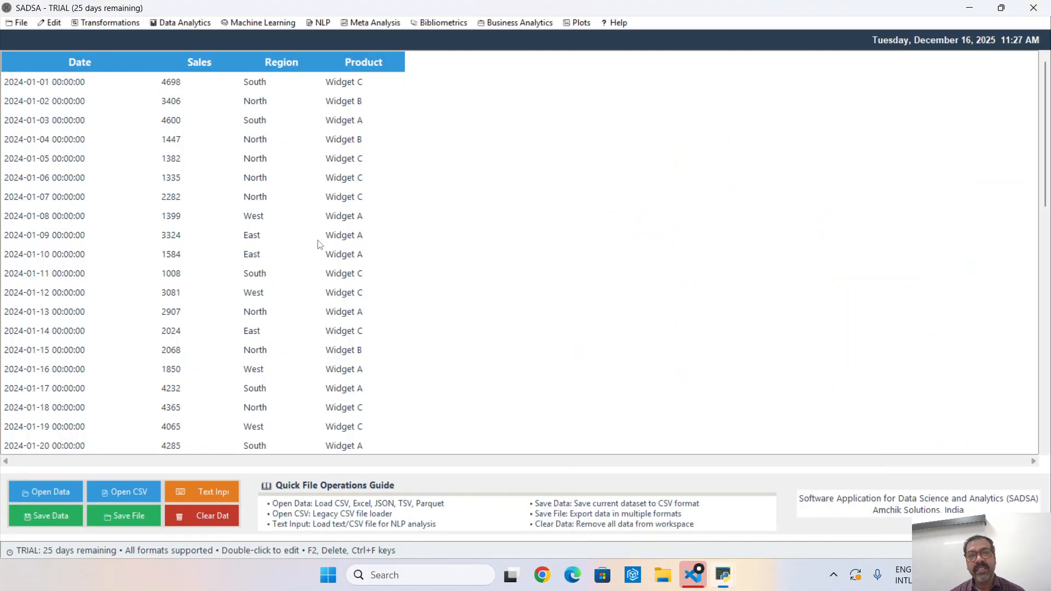
mouse_move(723, 580)
click(770, 531)
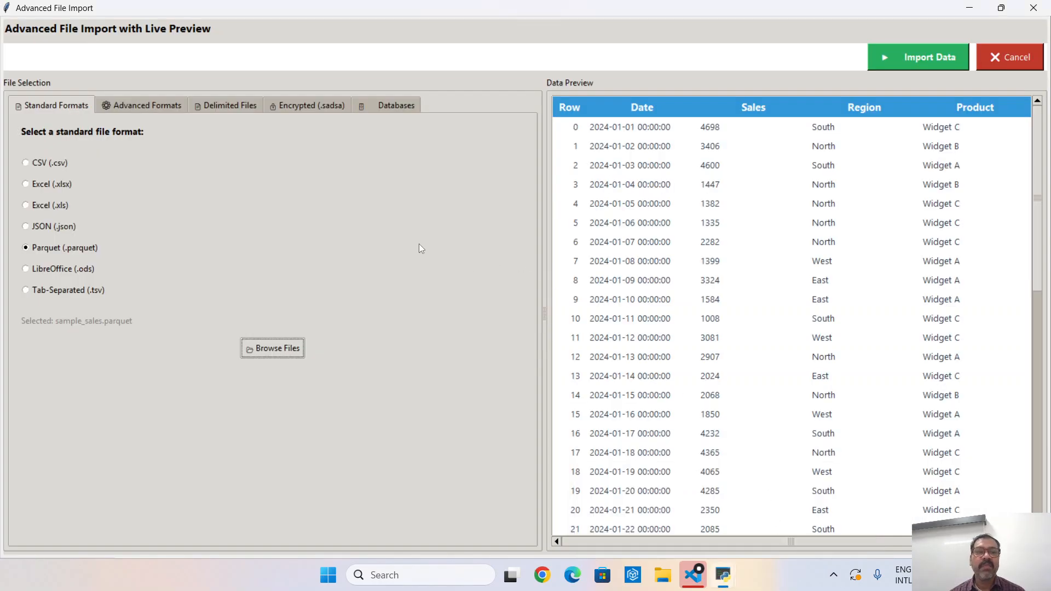
- Load contact-lenses.arff from the foreign subfolder of data into the preview, using the WEKA advanced format
click(150, 105)
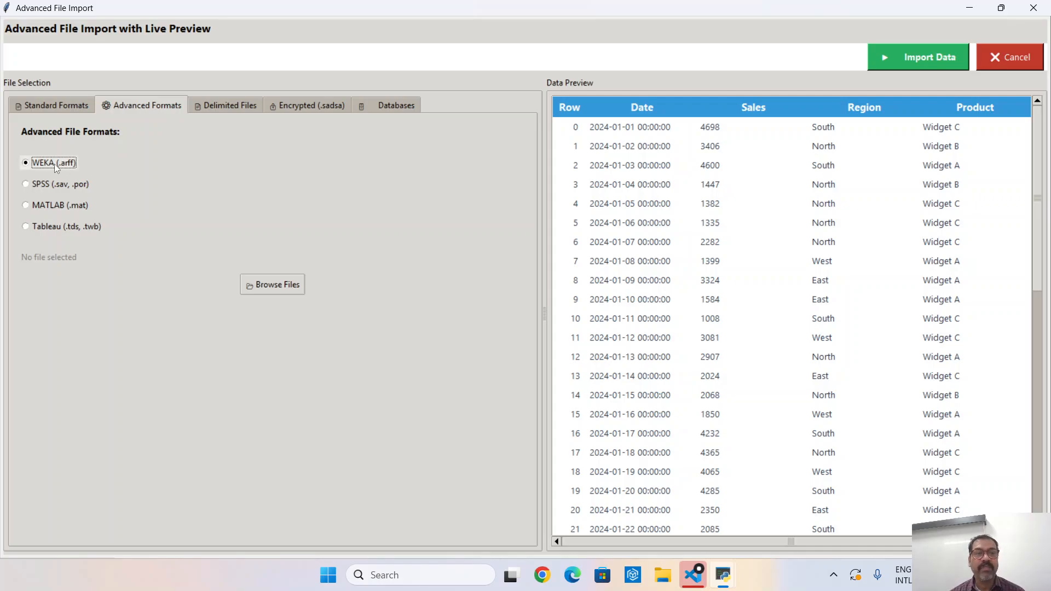
click(263, 285)
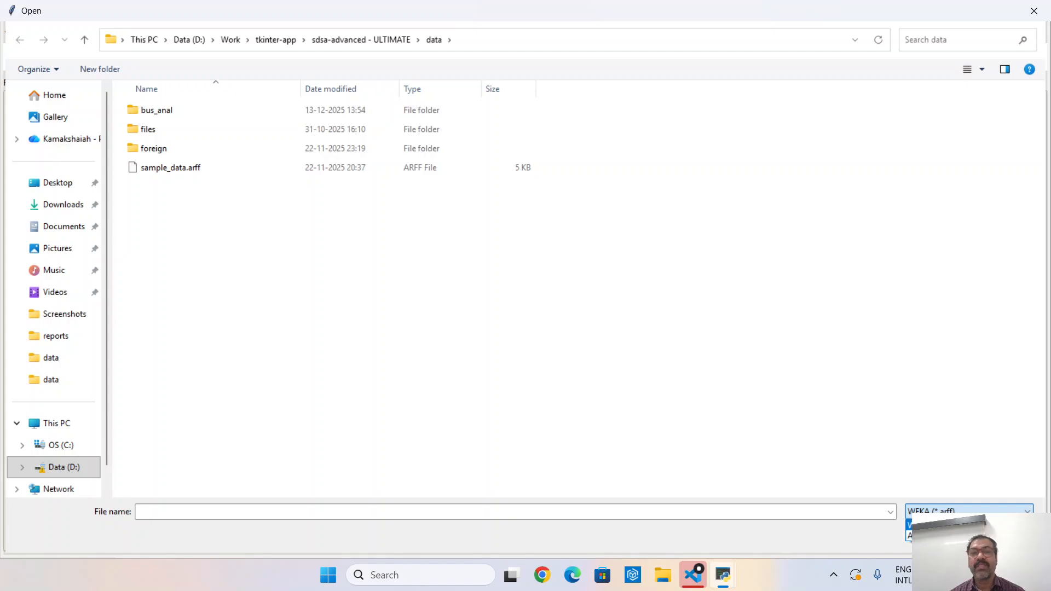
click(386, 49)
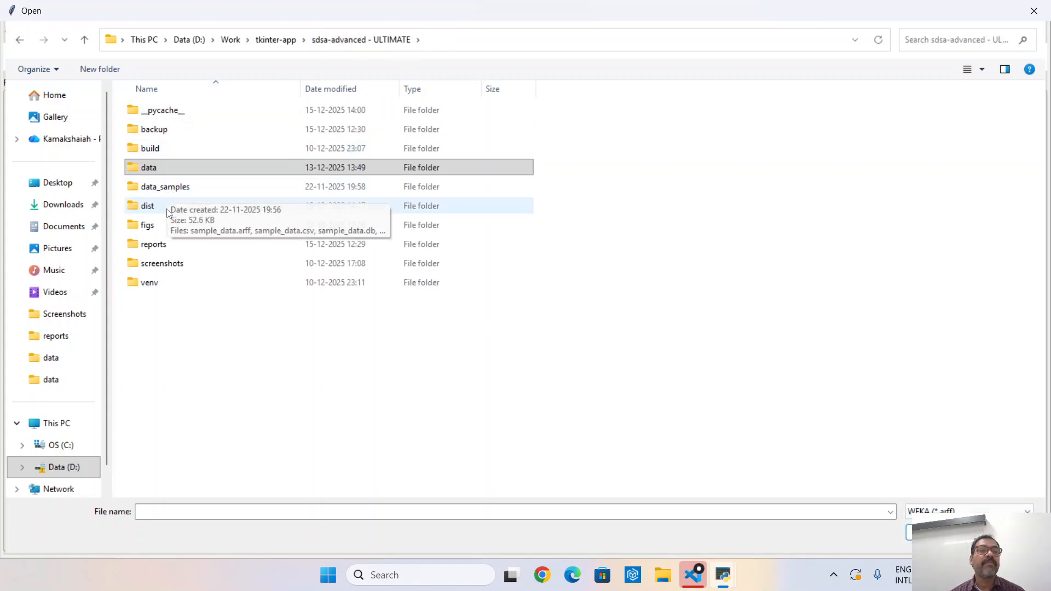
click(163, 167)
double_click(161, 167)
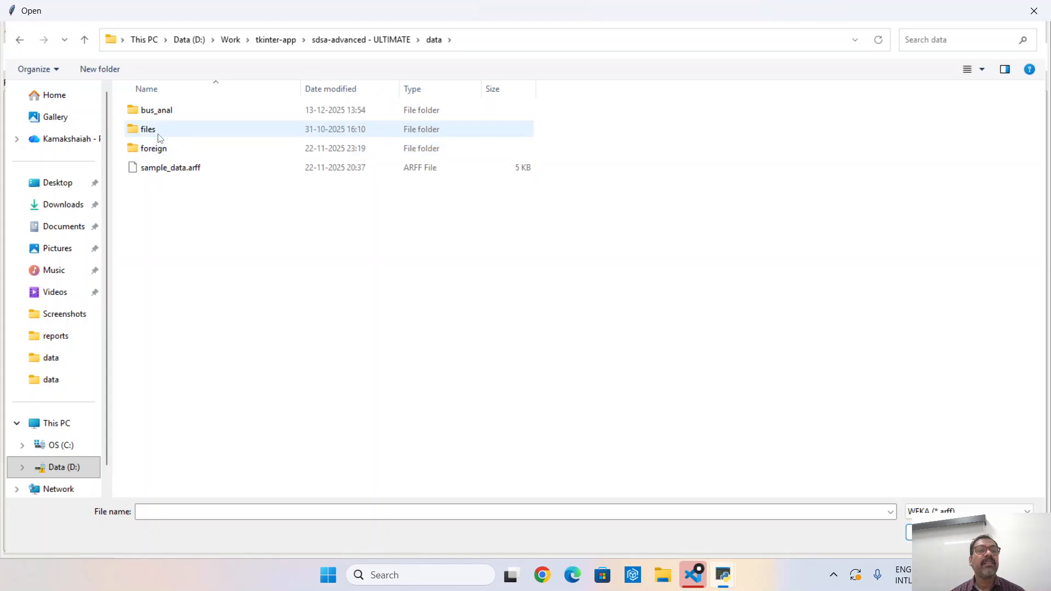
double_click(160, 149)
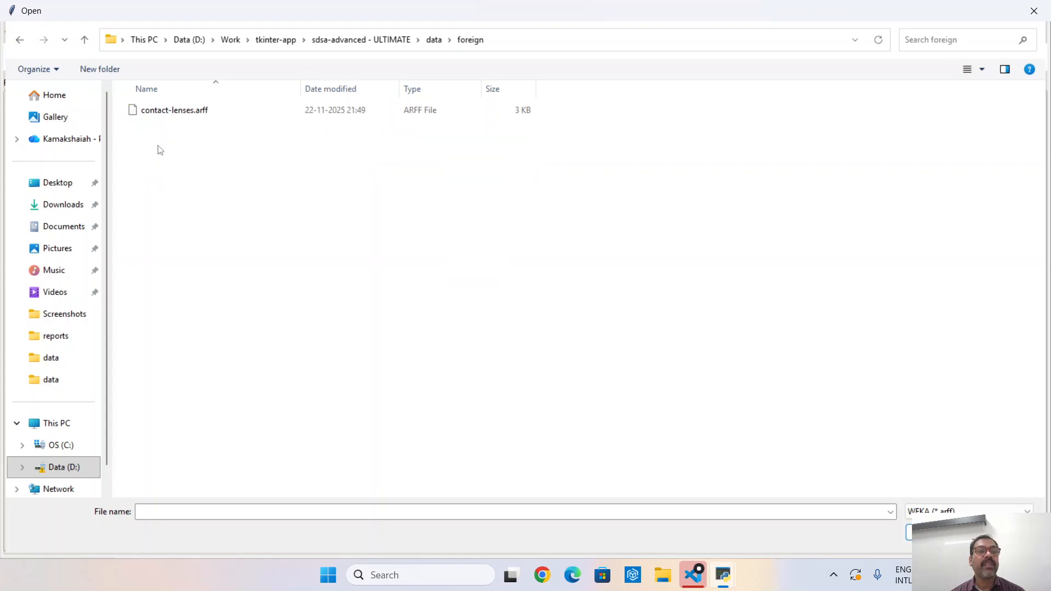
double_click(186, 110)
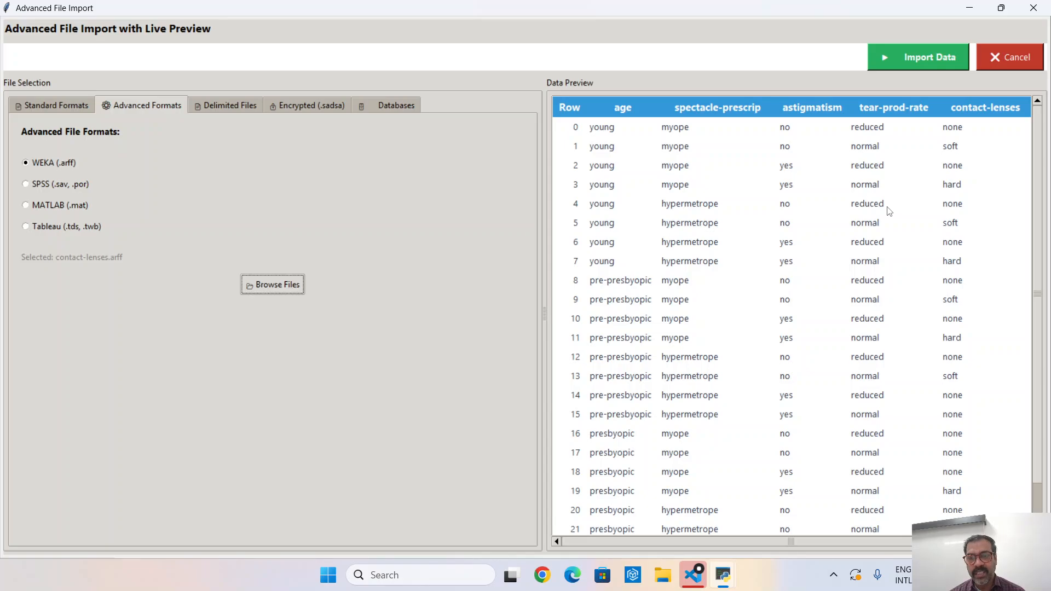
- Import the previewed contact-lens data, check it in the main data grid and return to the import window
double_click(821, 221)
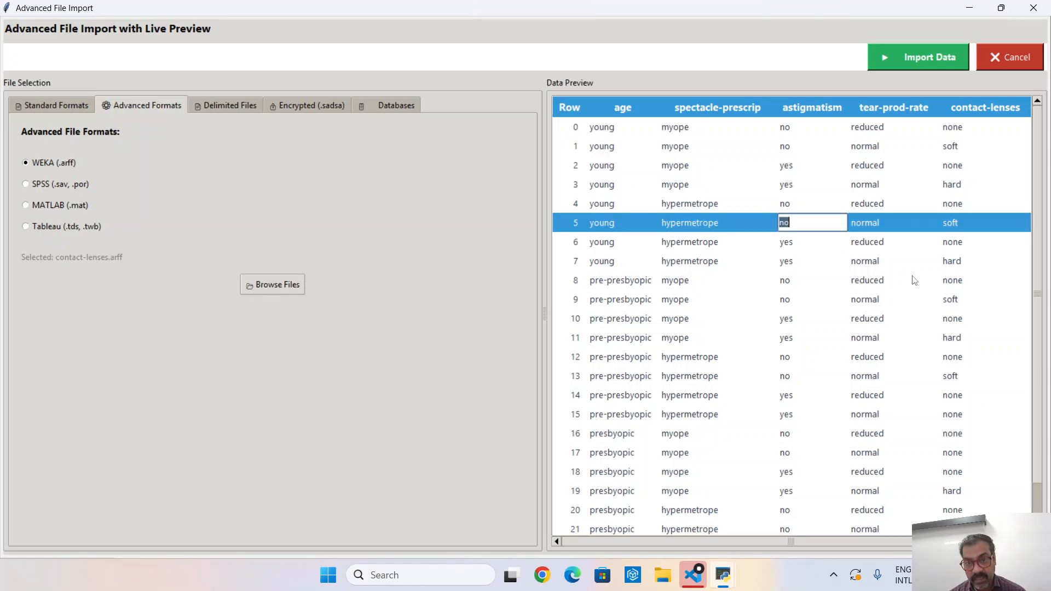
click(950, 205)
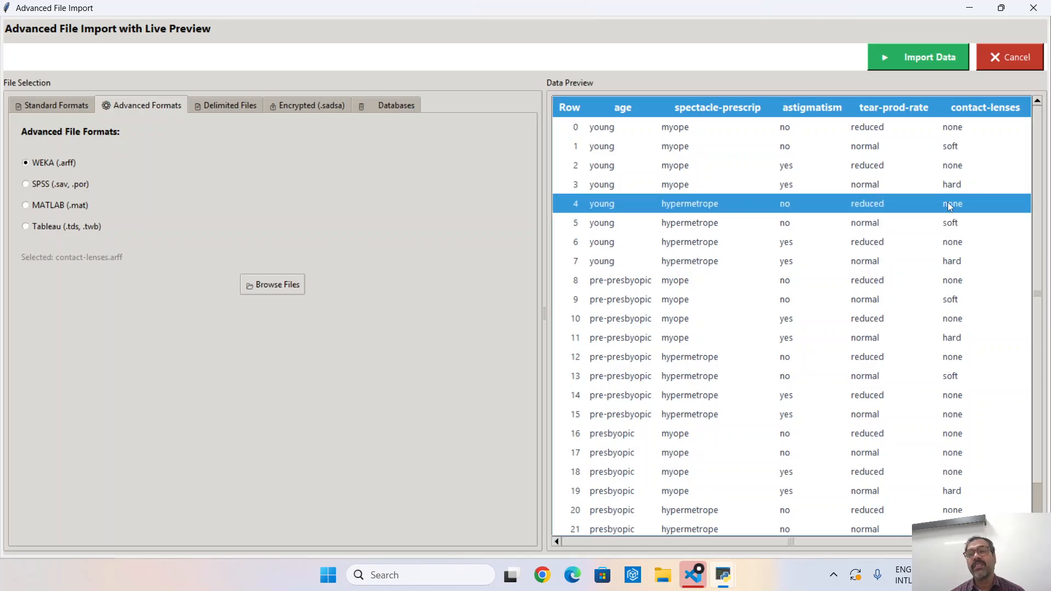
click(912, 65)
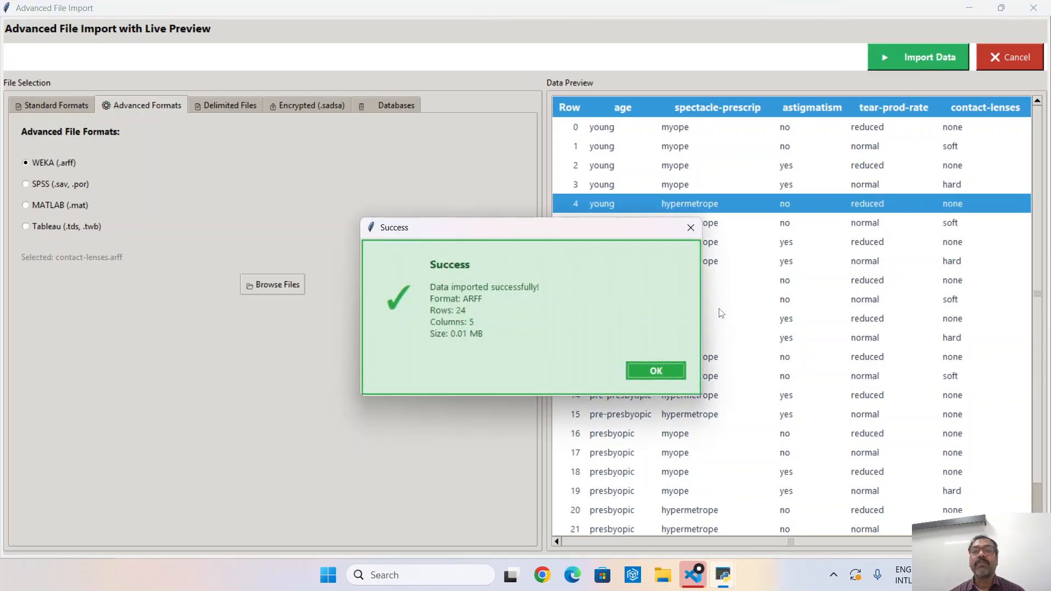
click(656, 372)
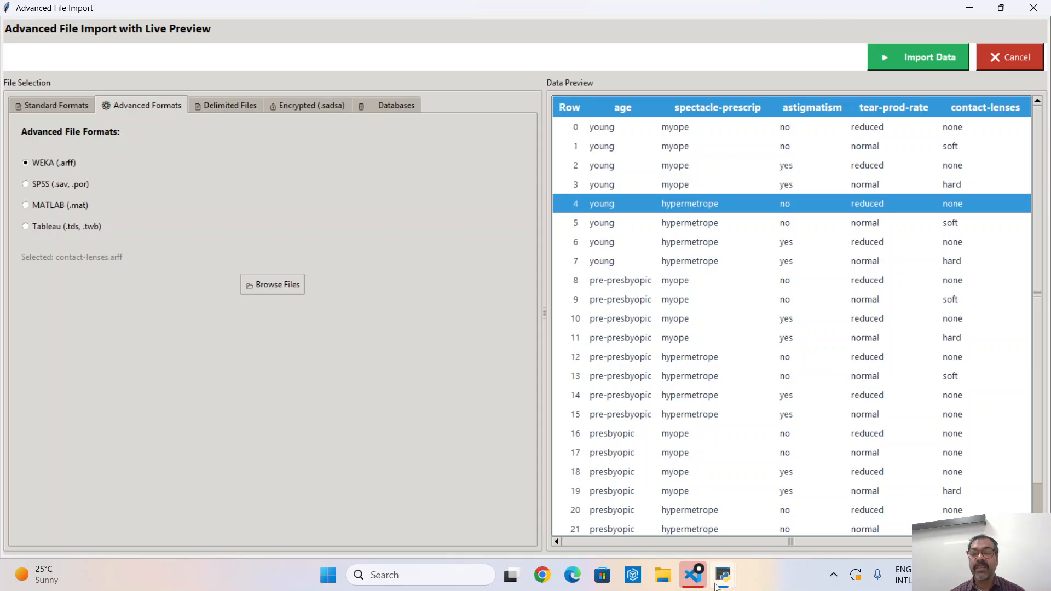
mouse_move(718, 584)
click(648, 501)
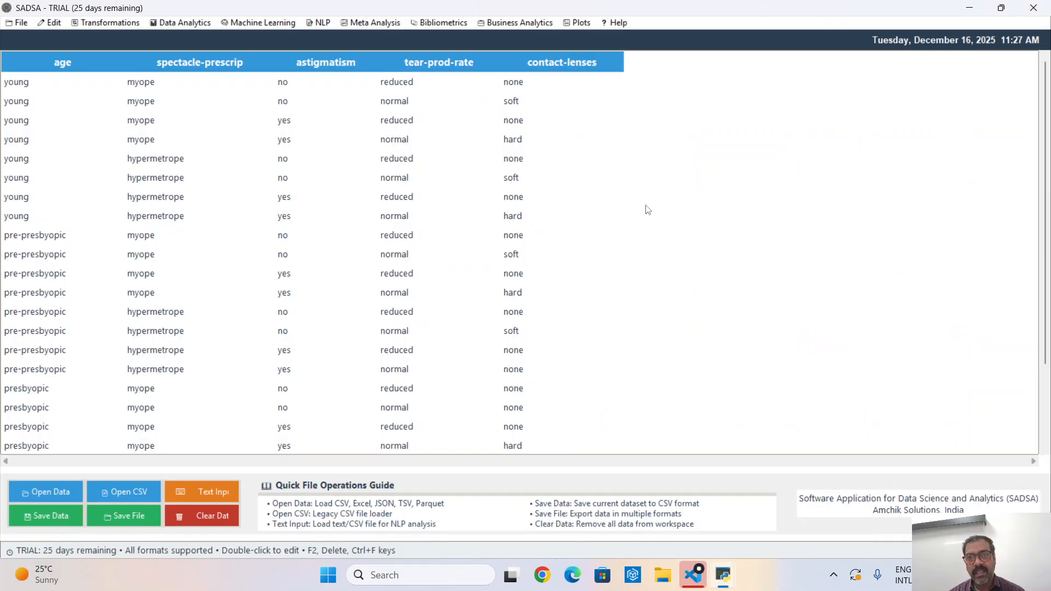
click(969, 8)
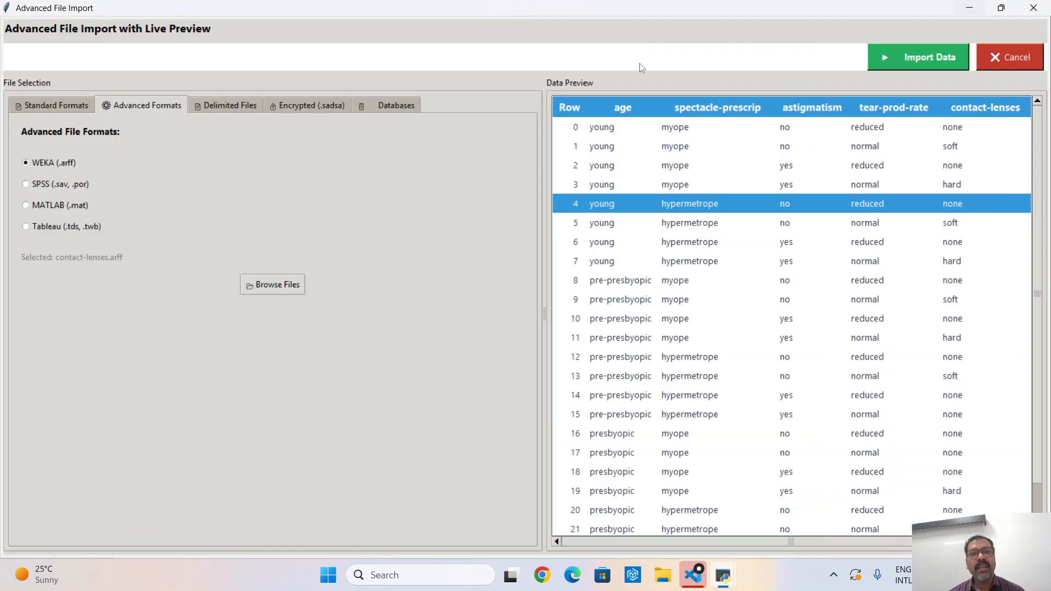
- Load sample_countries.tsv from the data folder into the preview as a delimited file, using the Tab (\t) - TSV delimiter
click(224, 104)
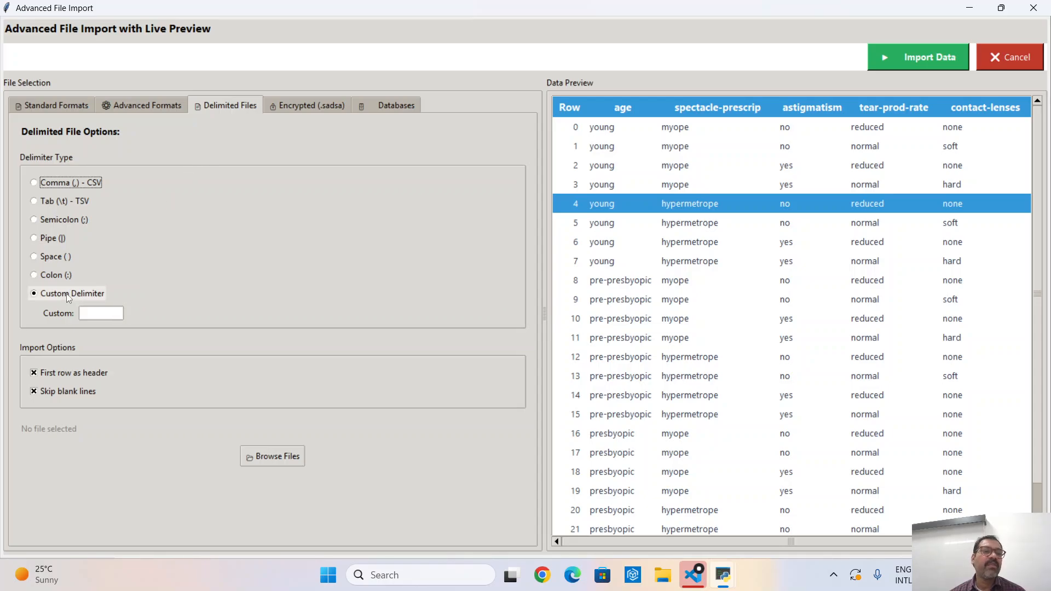
click(37, 202)
click(285, 457)
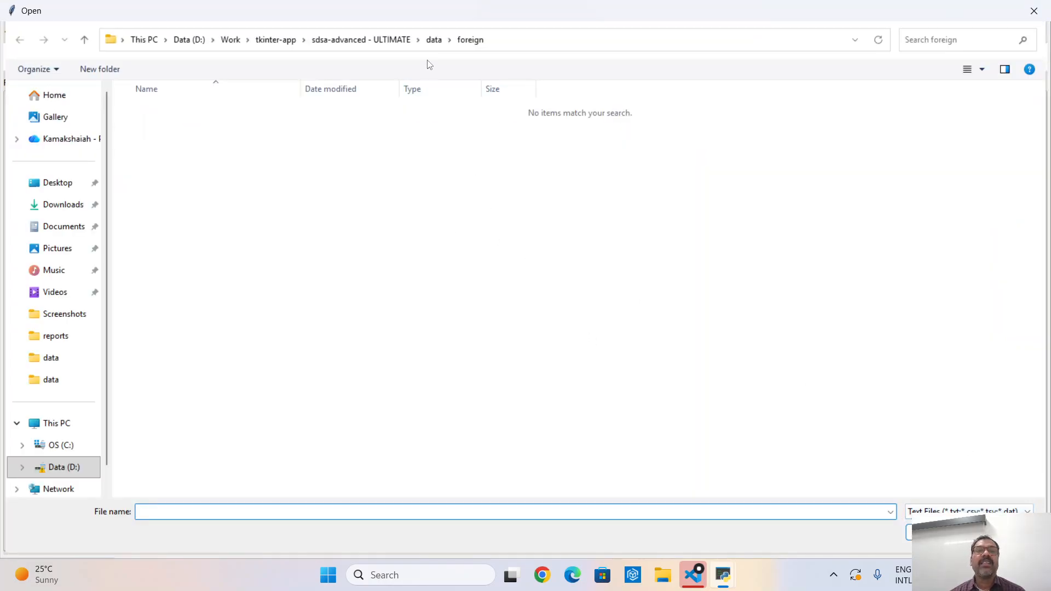
click(434, 40)
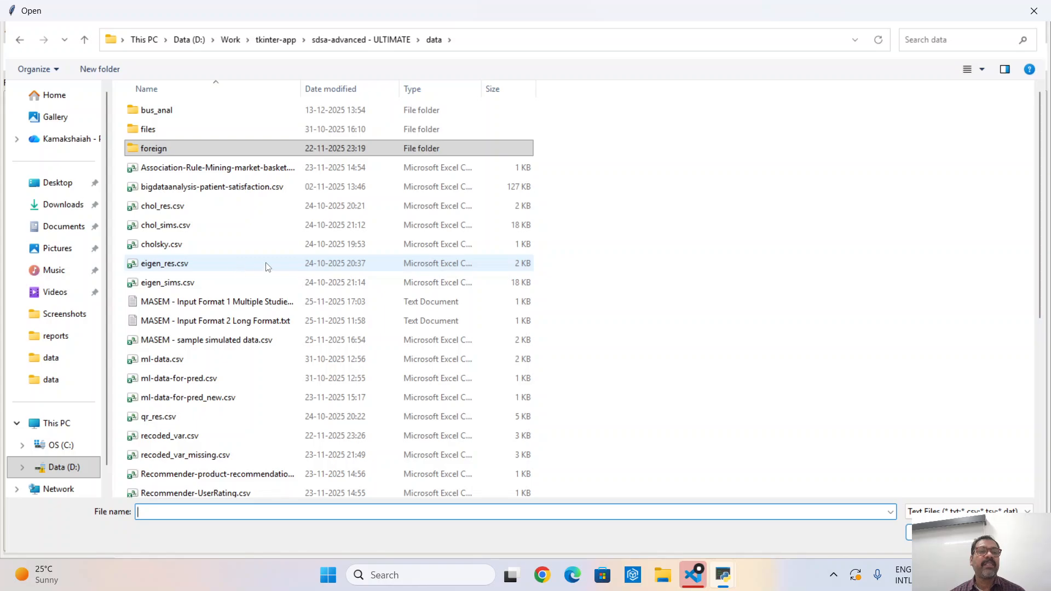
scroll(659, 336, down, 2)
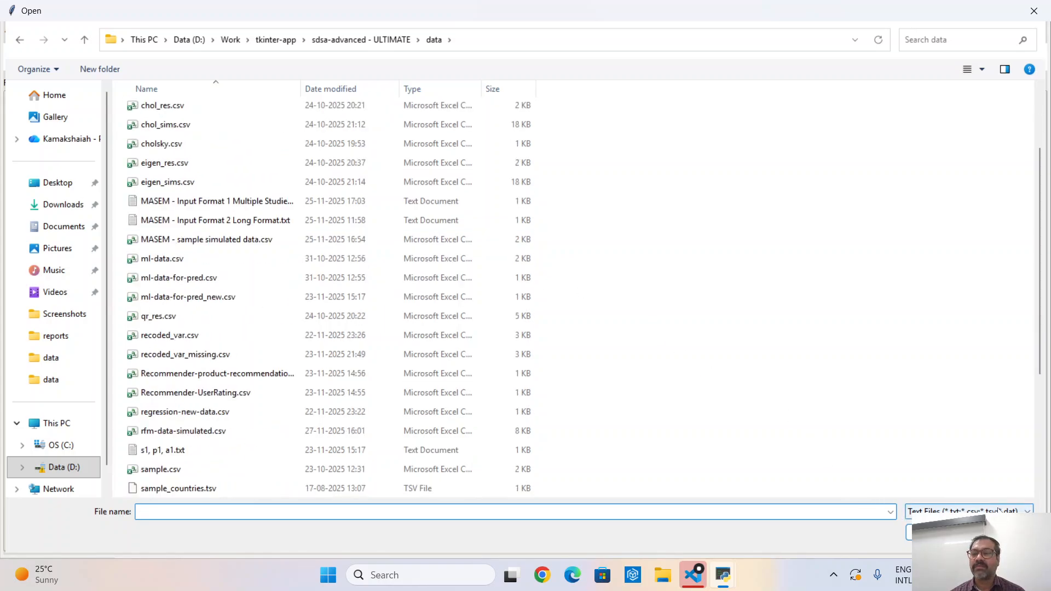
click(926, 511)
click(941, 525)
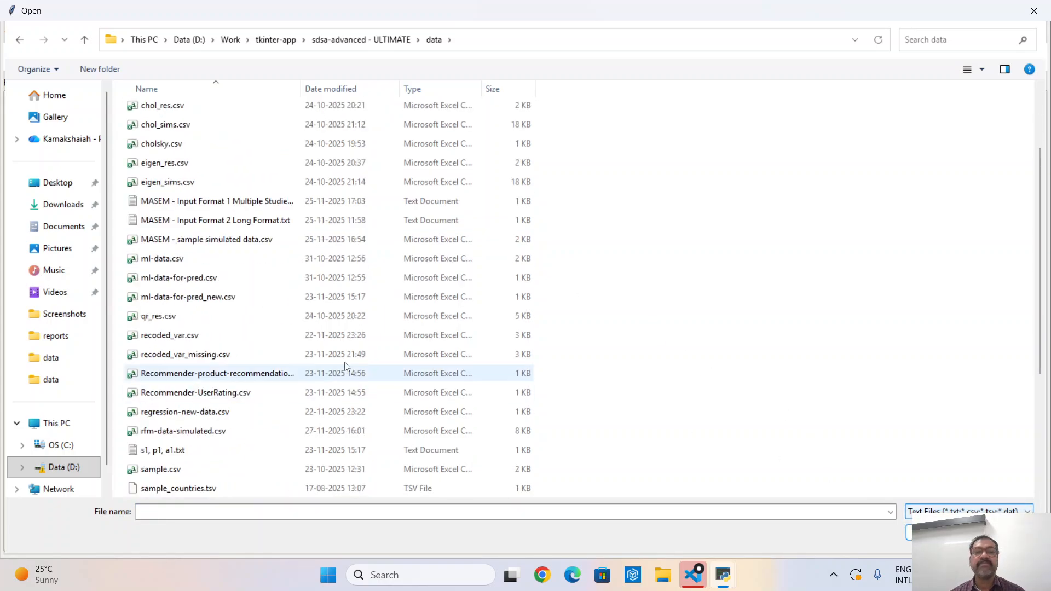
scroll(213, 288, down, 1)
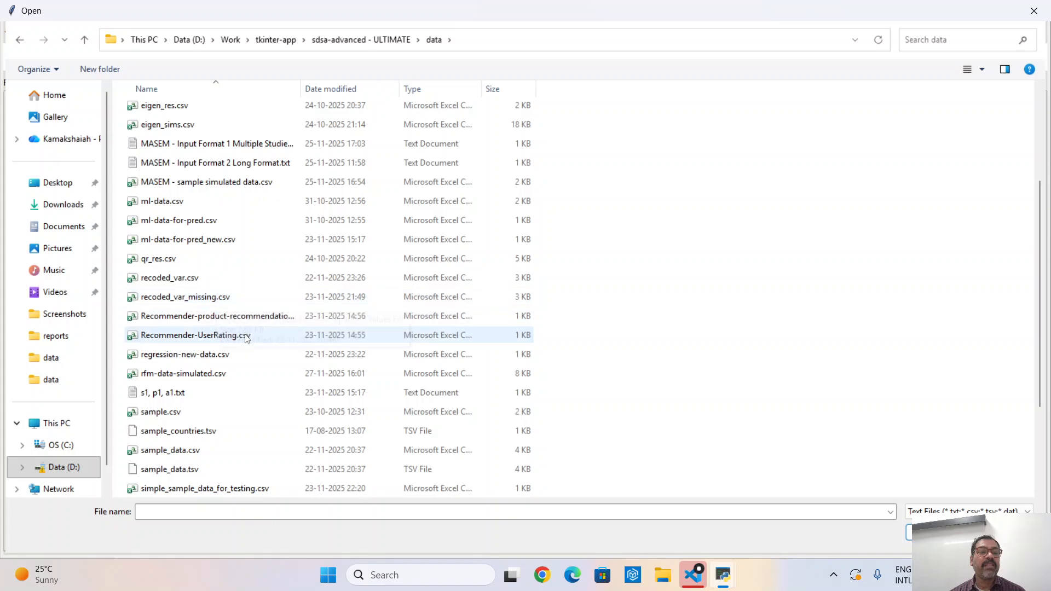
scroll(253, 357, down, 2)
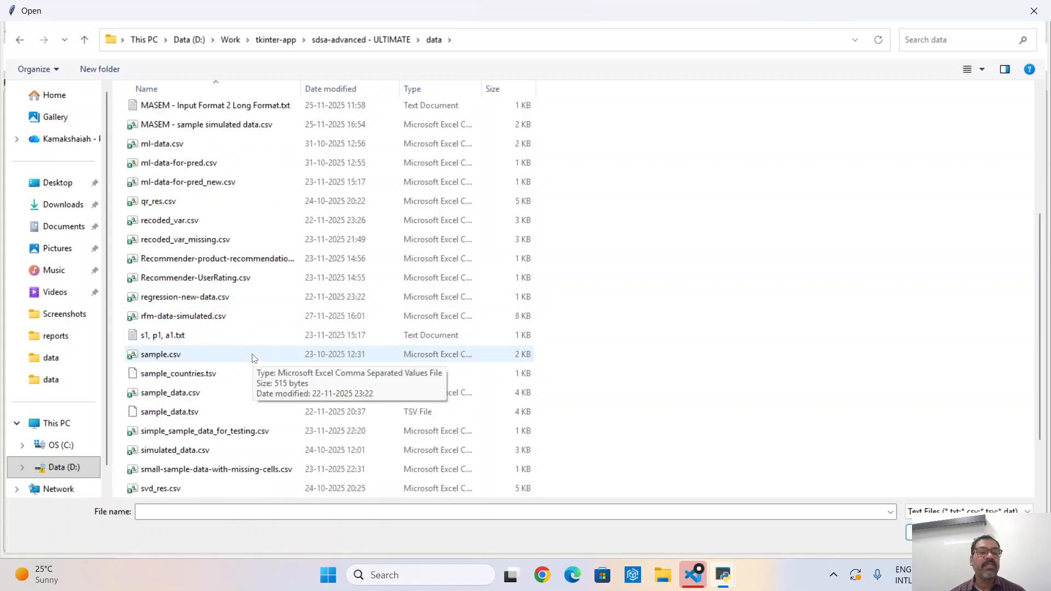
double_click(207, 317)
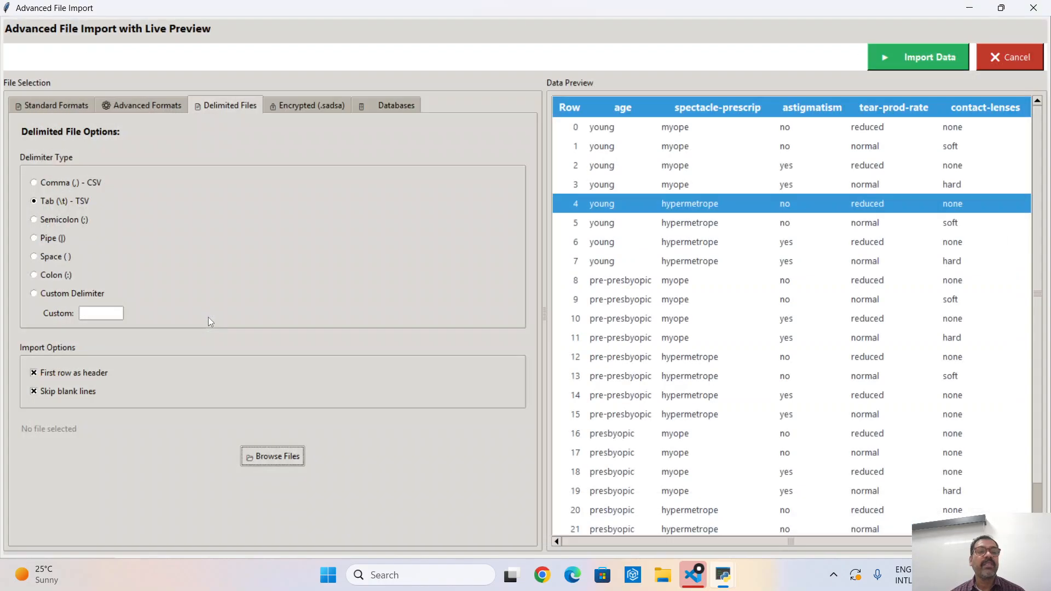
- Import the previewed countries data, check it in the main data grid and return to the import window
click(923, 59)
click(657, 372)
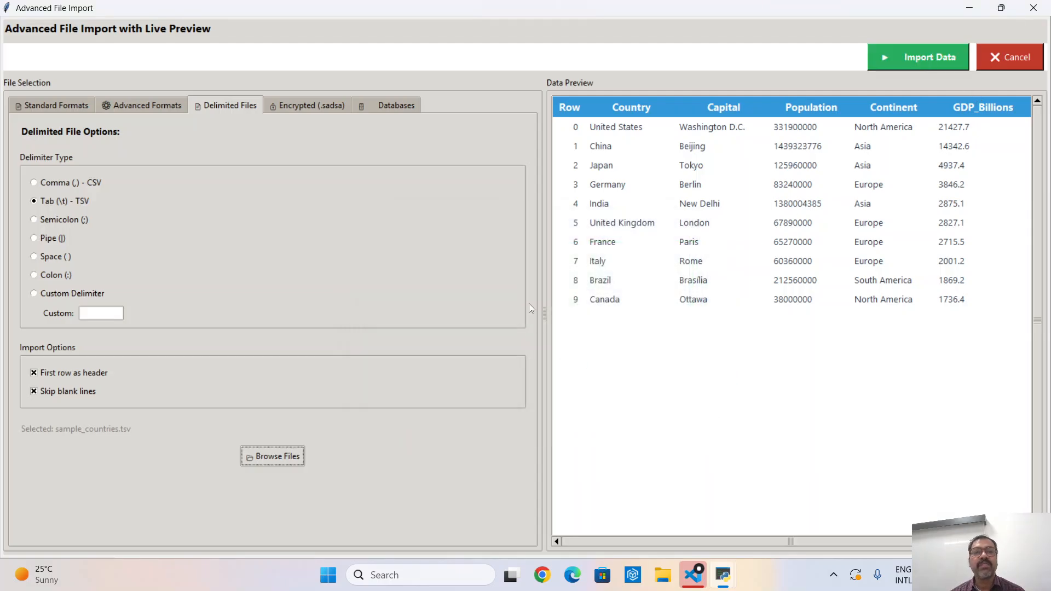
click(693, 575)
mouse_move(723, 575)
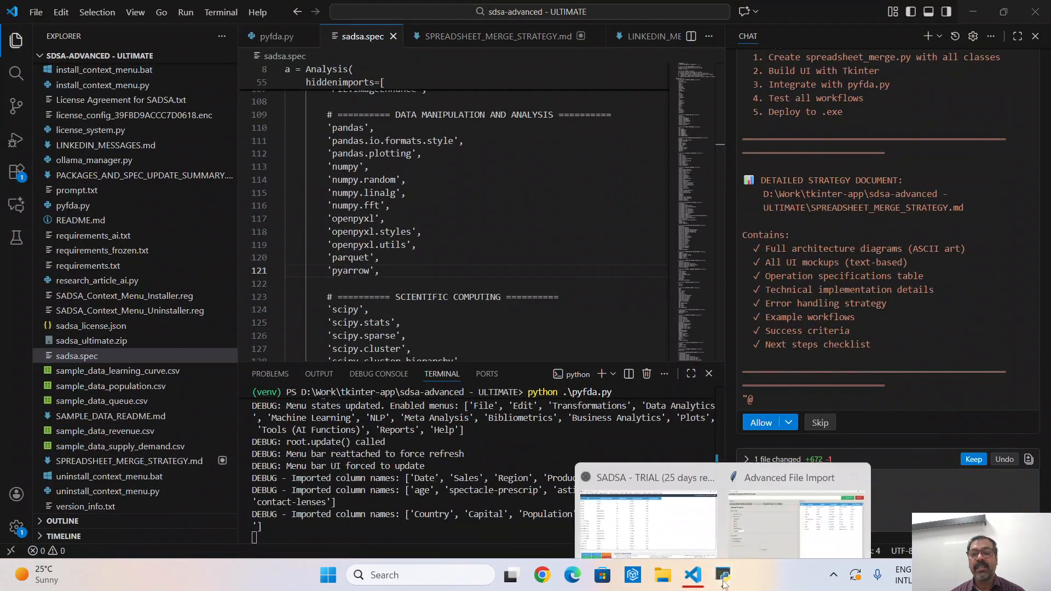
click(658, 525)
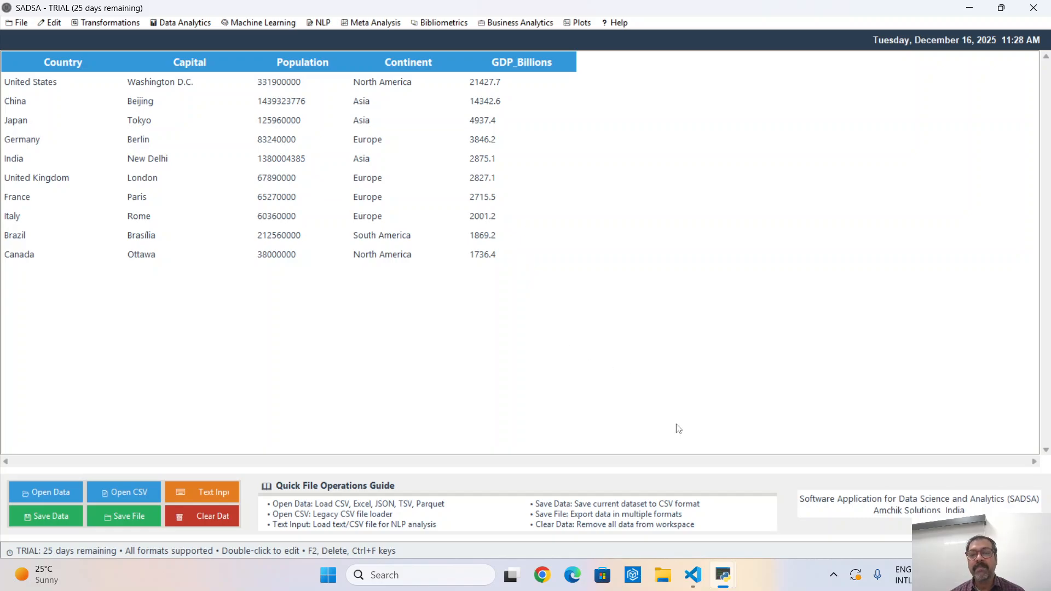
mouse_move(723, 582)
click(788, 509)
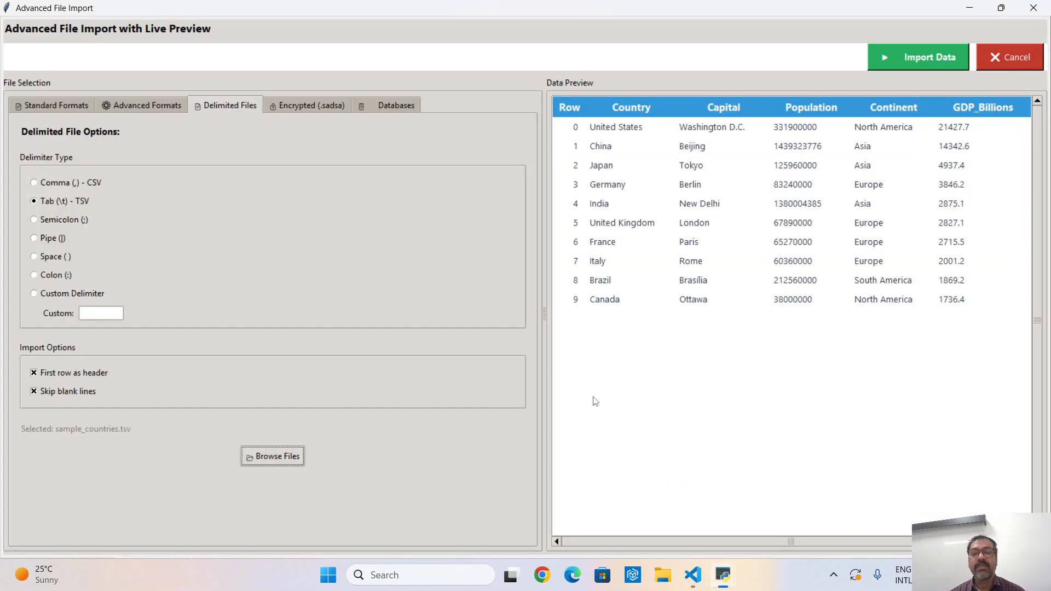
- Show the encrypted (.sadsa) import options, then switch to File Explorer and browse to the sdsa-advanced - ULTIMATE project folder on drive D
click(302, 108)
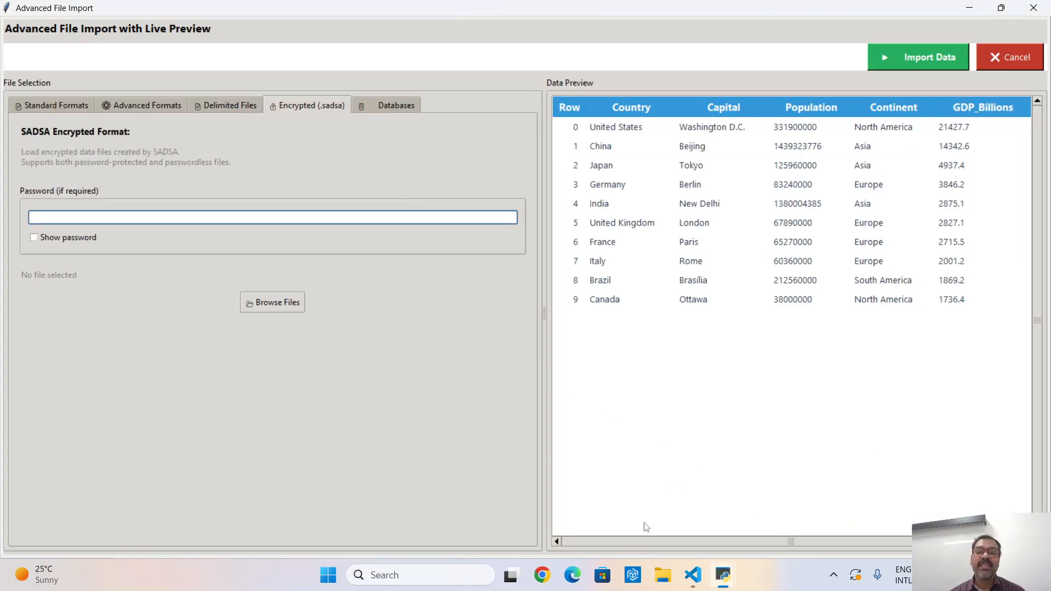
click(662, 575)
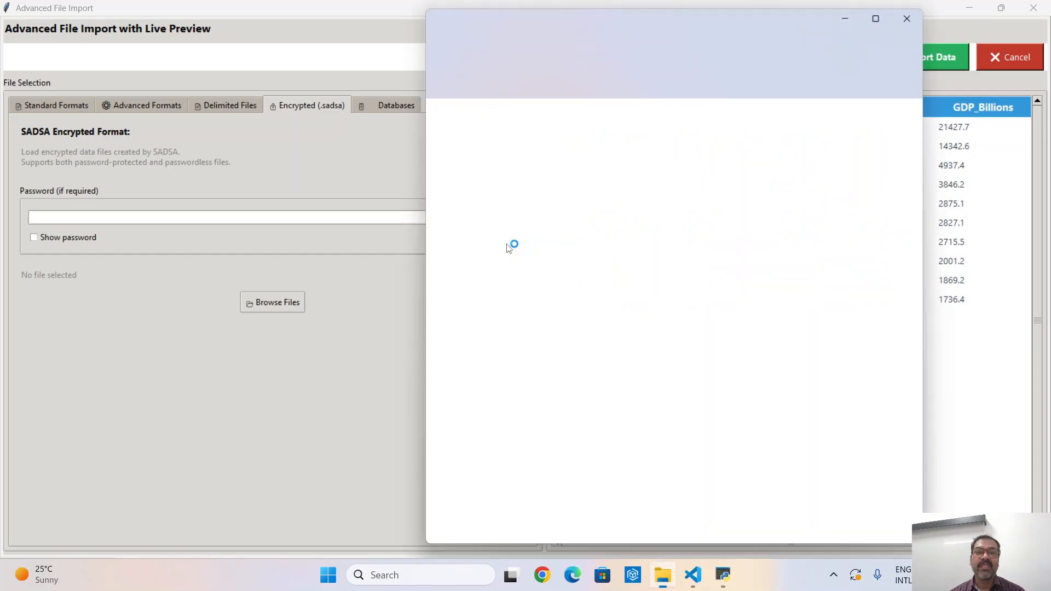
click(481, 481)
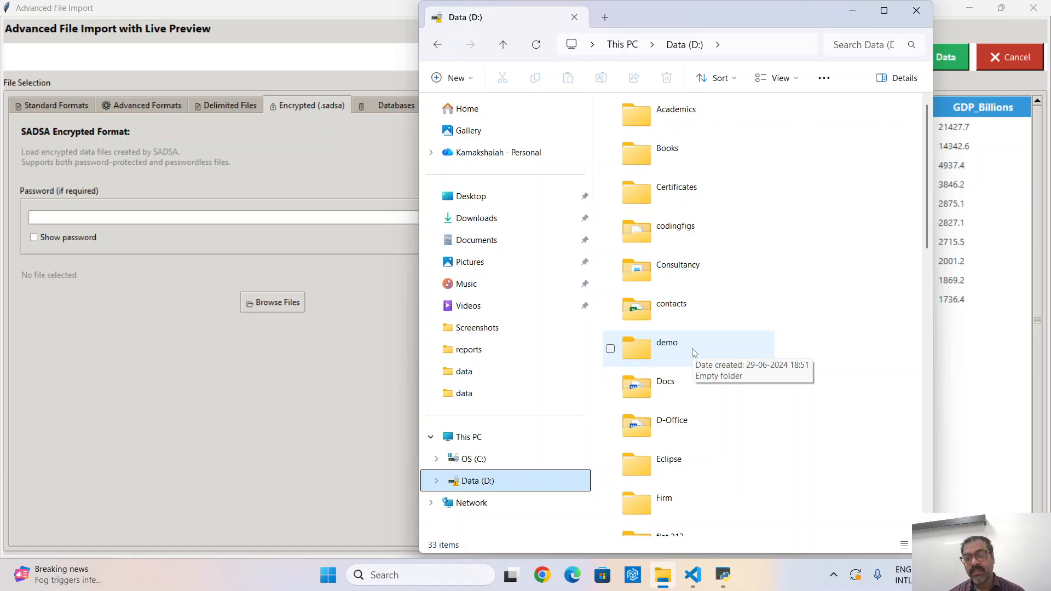
click(694, 353)
key(w)
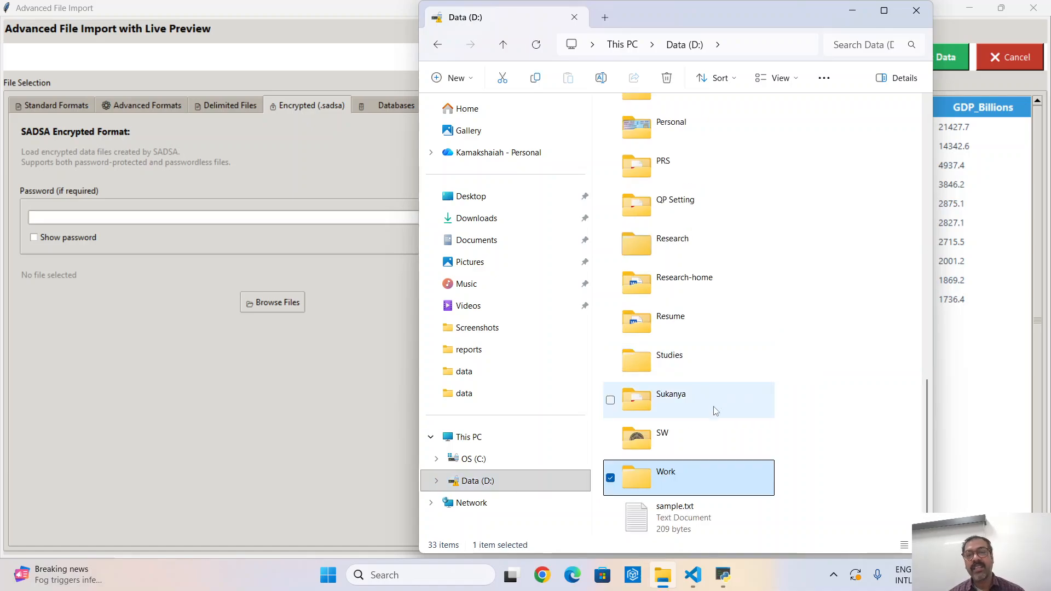
double_click(702, 474)
click(707, 235)
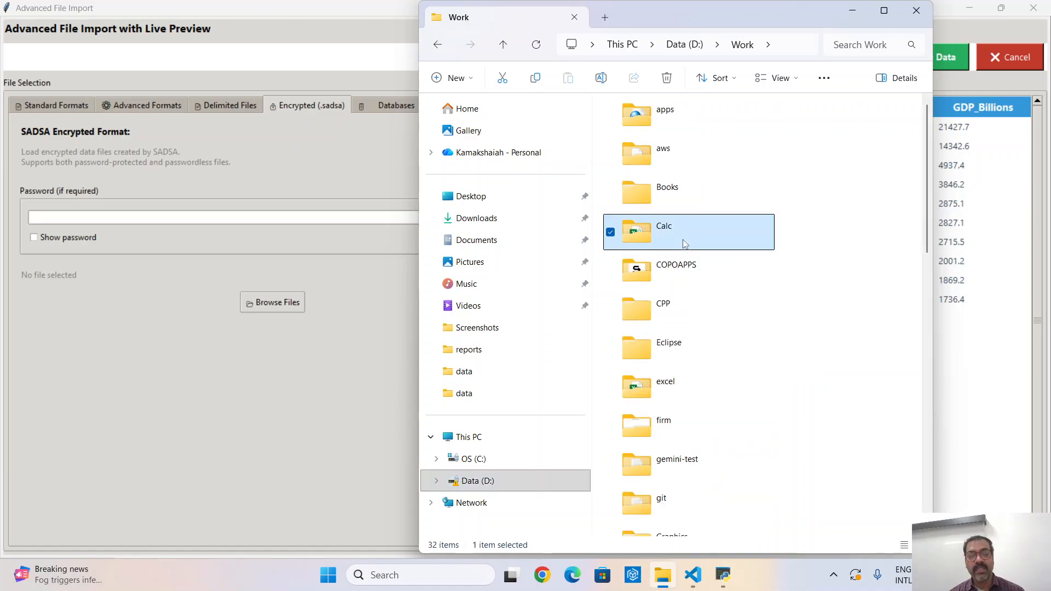
key(t)
double_click(703, 285)
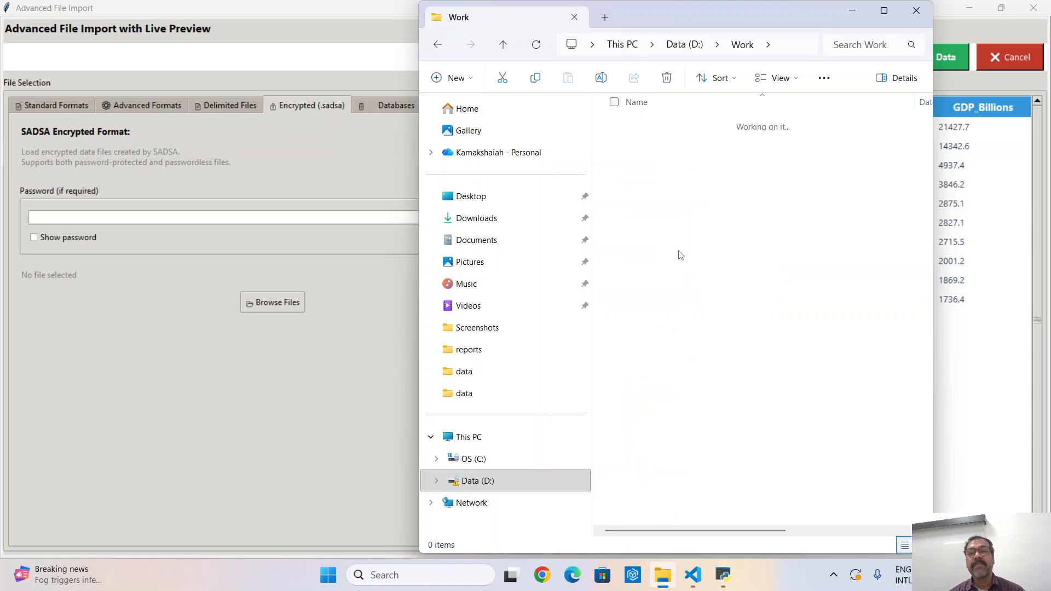
double_click(665, 287)
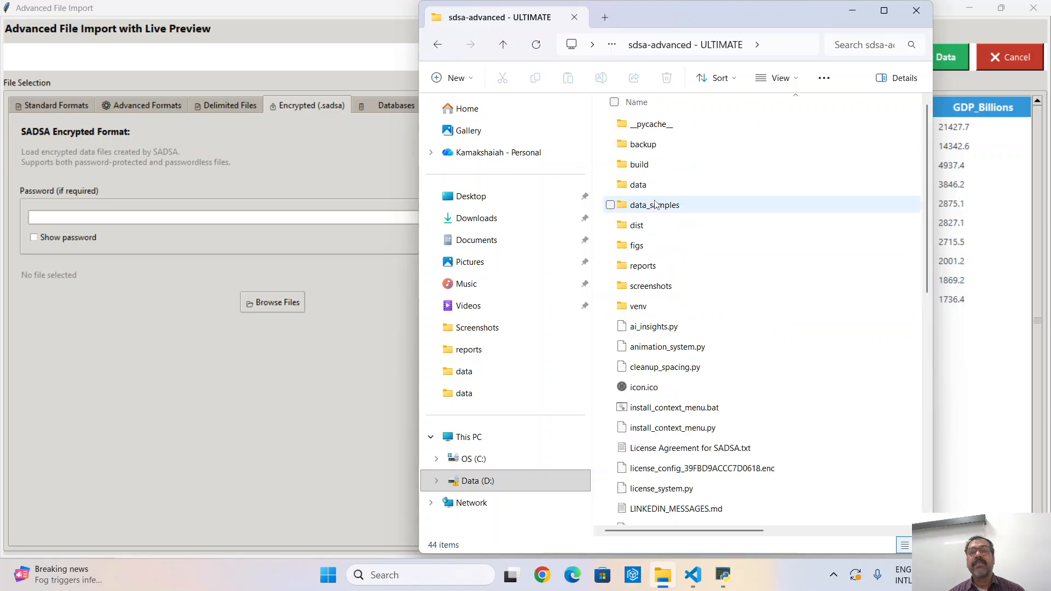
- Locate sample-recoded.sadsa in the data\foreign subfolder and minimise File Explorer
double_click(656, 191)
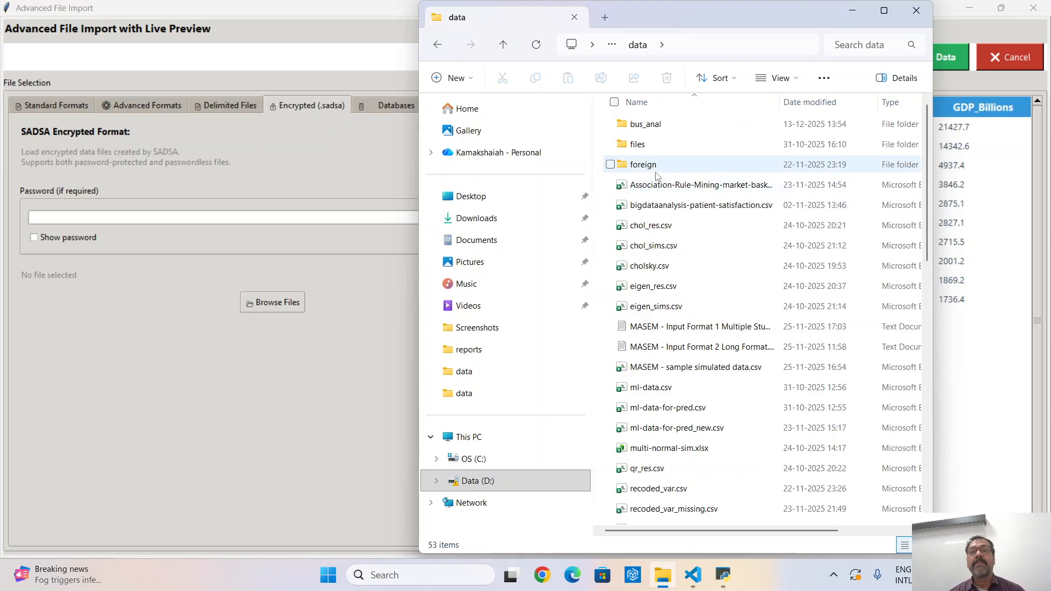
click(658, 172)
double_click(657, 174)
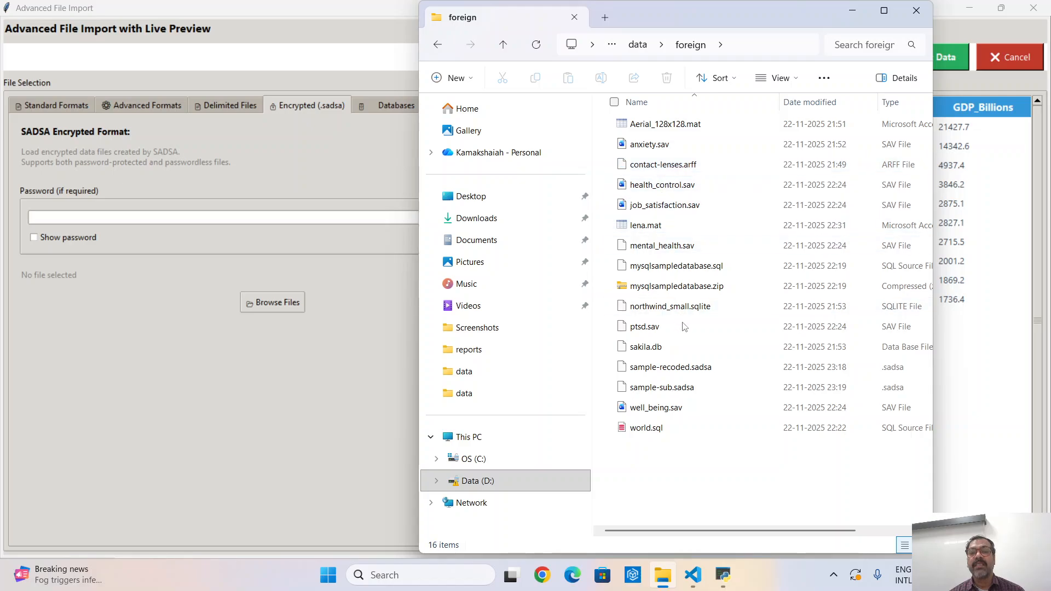
click(696, 370)
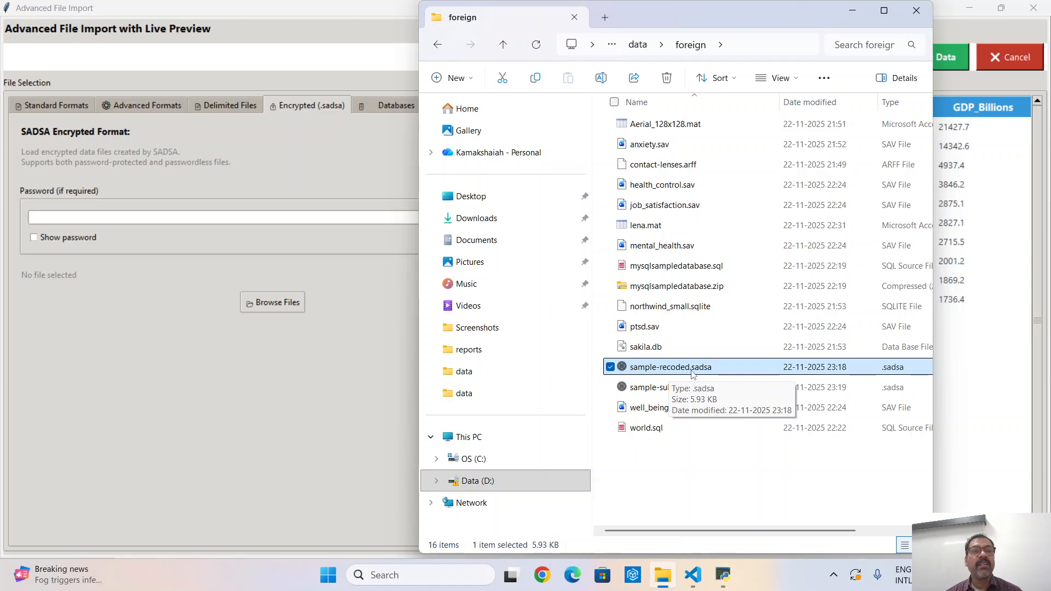
click(852, 10)
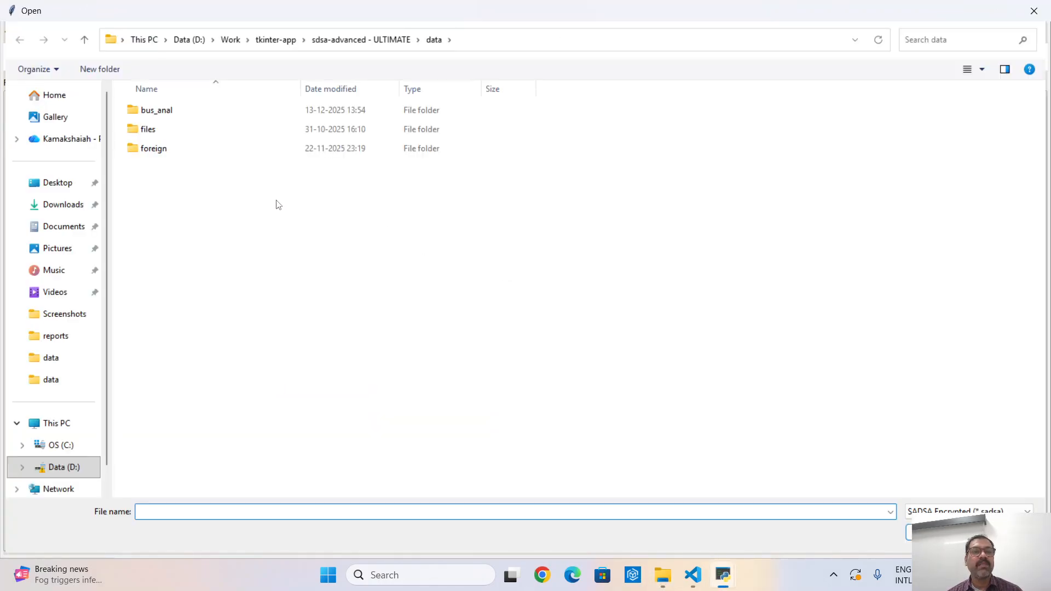
- Import the encrypted file sample-recoded.sadsa from the foreign subfolder without a password and check the data in the main grid
double_click(173, 158)
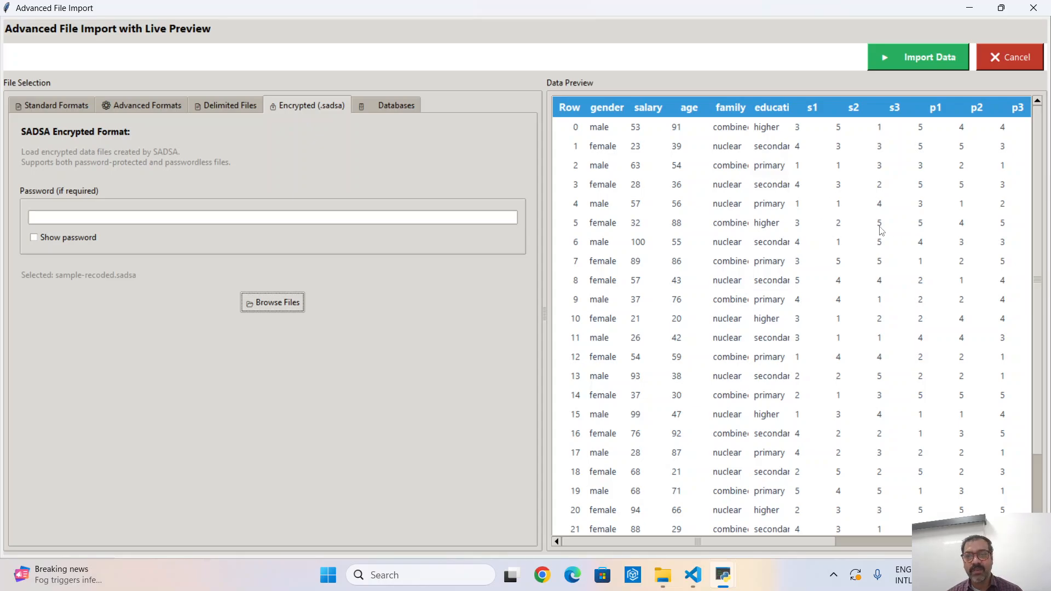
click(925, 57)
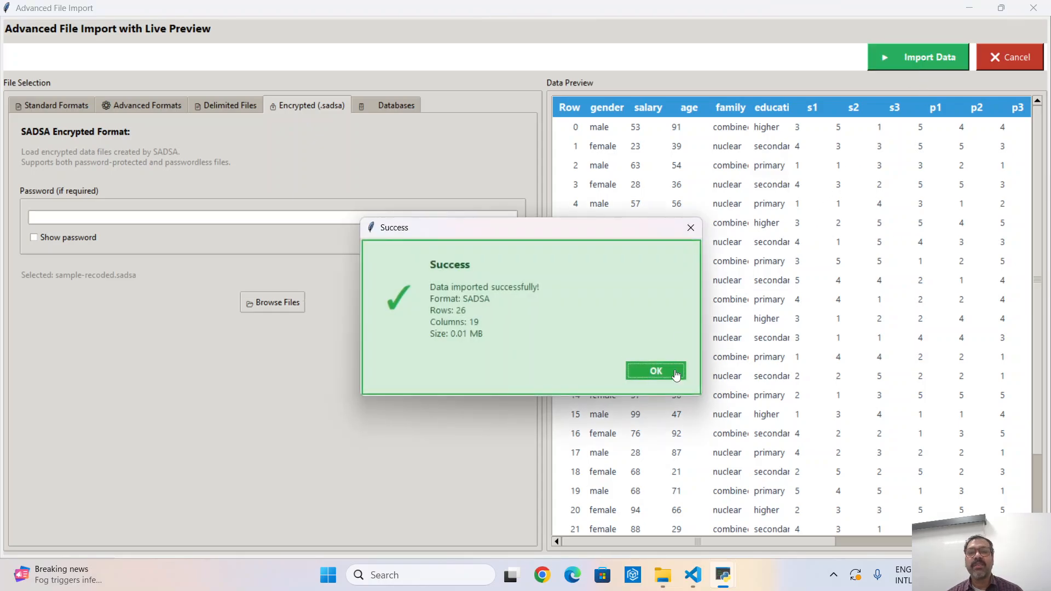
click(656, 371)
mouse_move(723, 574)
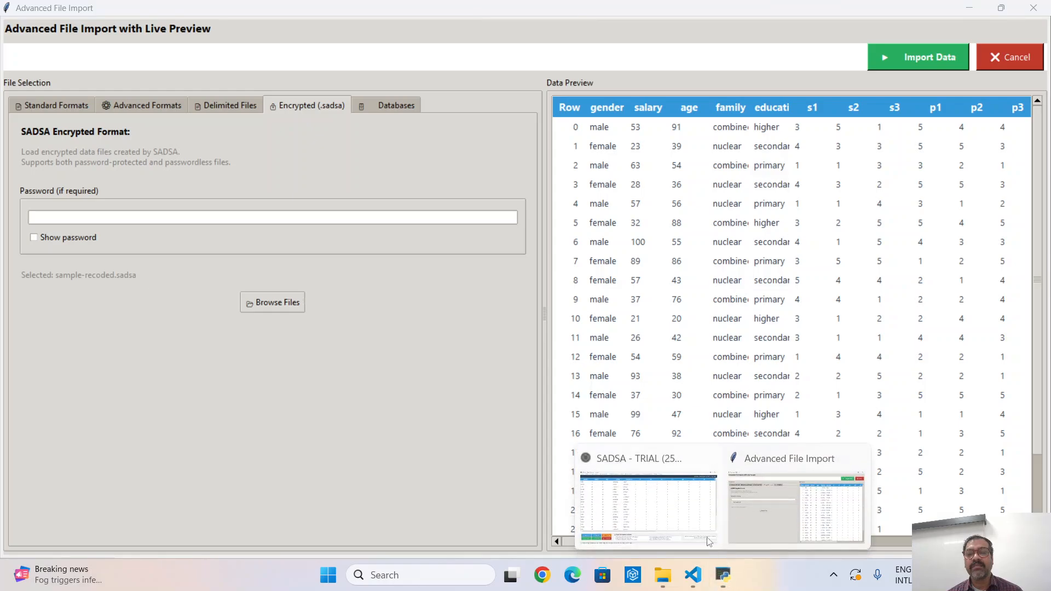
click(695, 523)
key(alt+Tab)
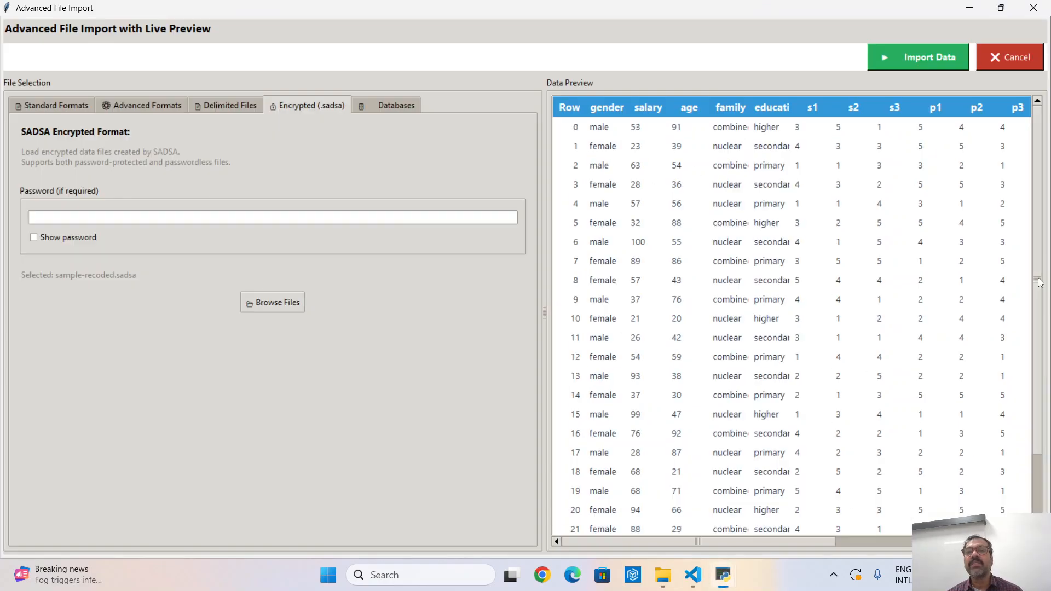
- Load the SQLite database sakila.db from the foreign folder into the preview, leaving the table name empty, and inspect its rows
click(396, 106)
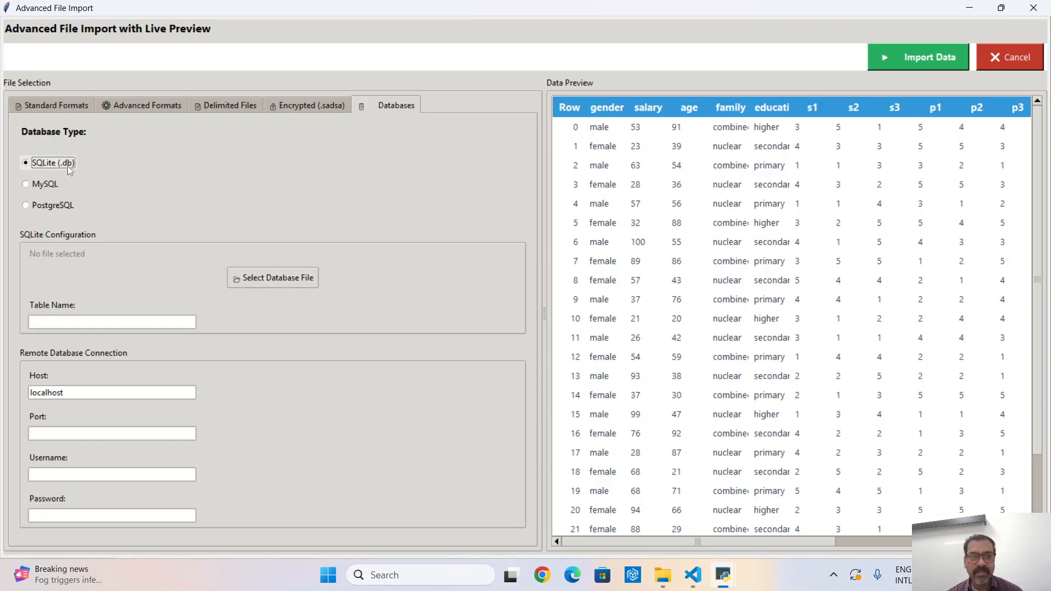
click(251, 285)
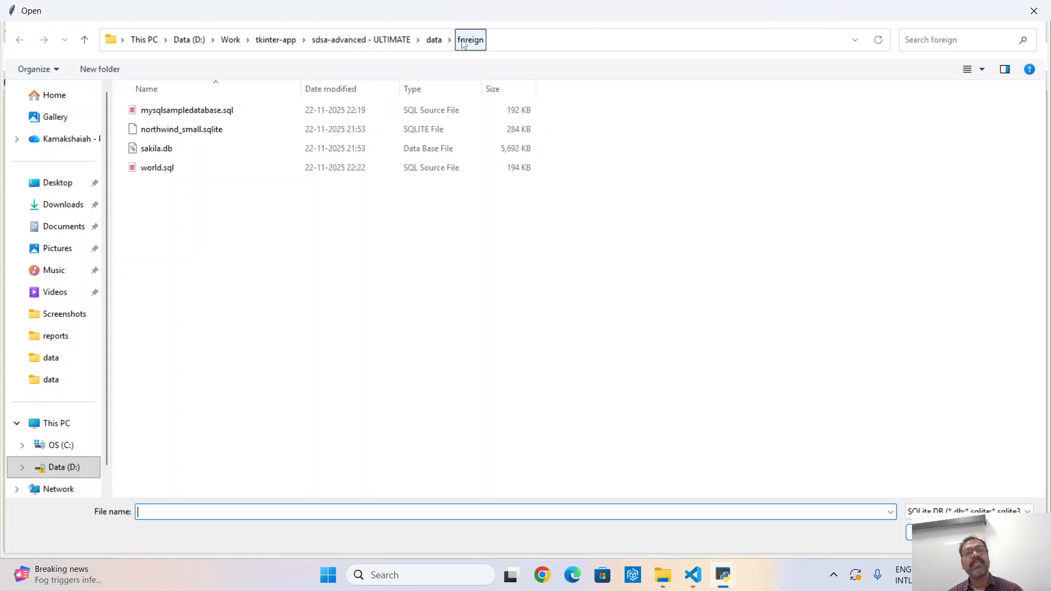
double_click(171, 151)
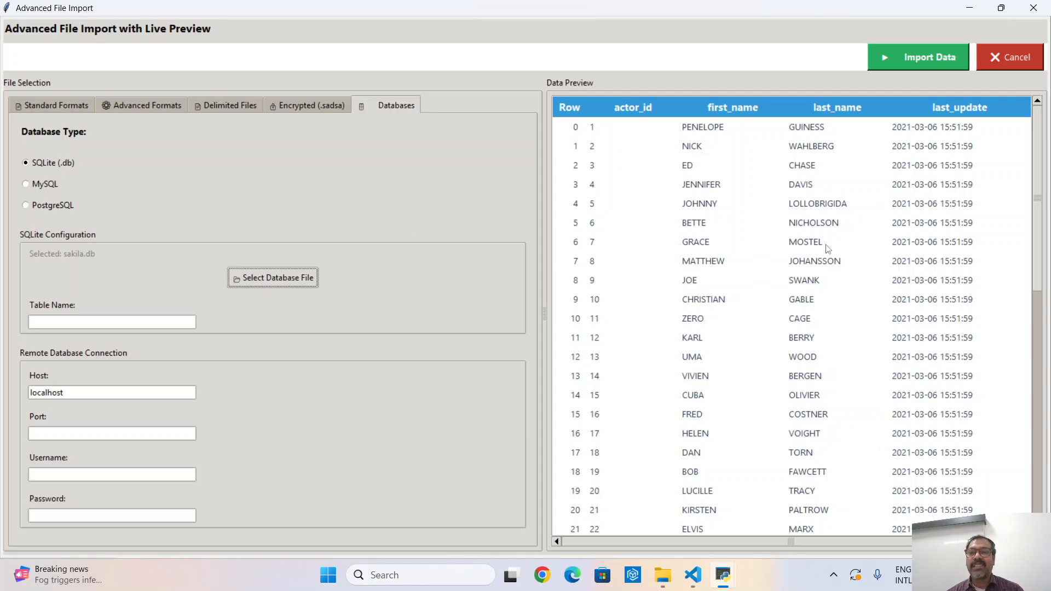
click(815, 224)
click(878, 243)
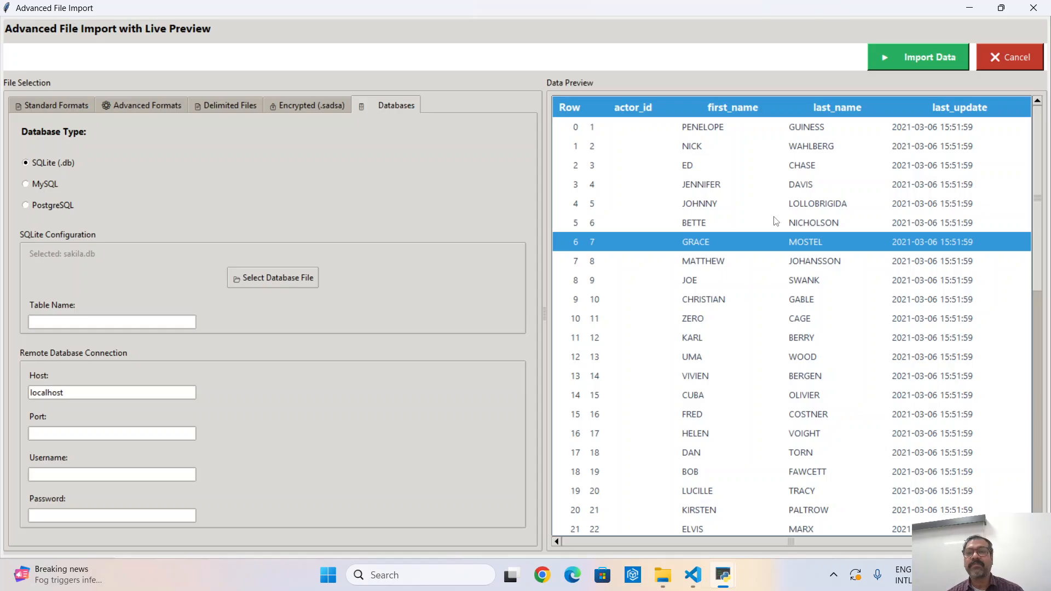
- Import the previewed sakila.db data, check it in the main data grid and return to the import window's encrypted-file options
click(933, 65)
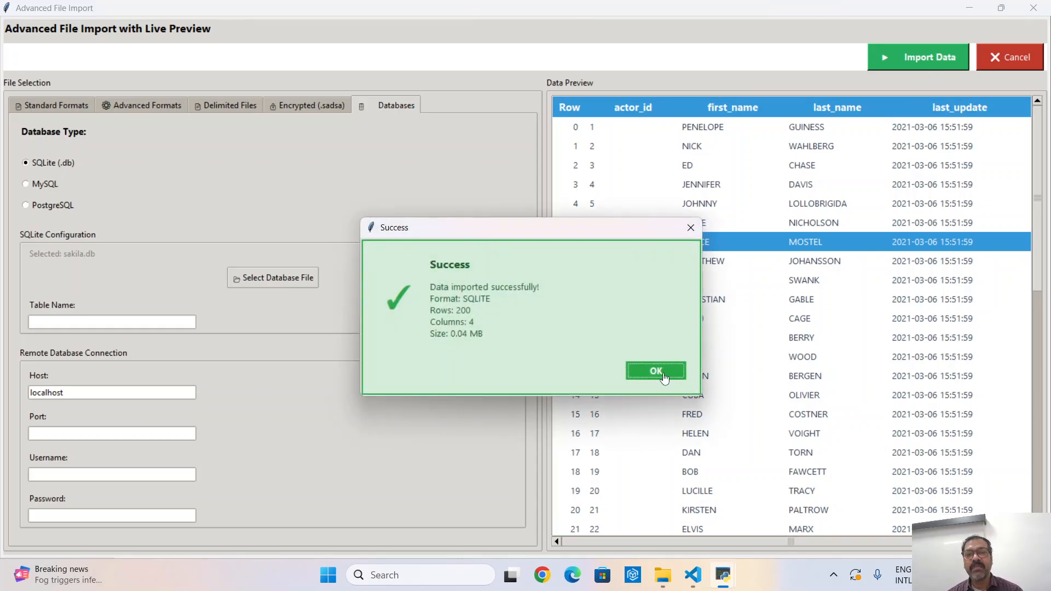
click(657, 373)
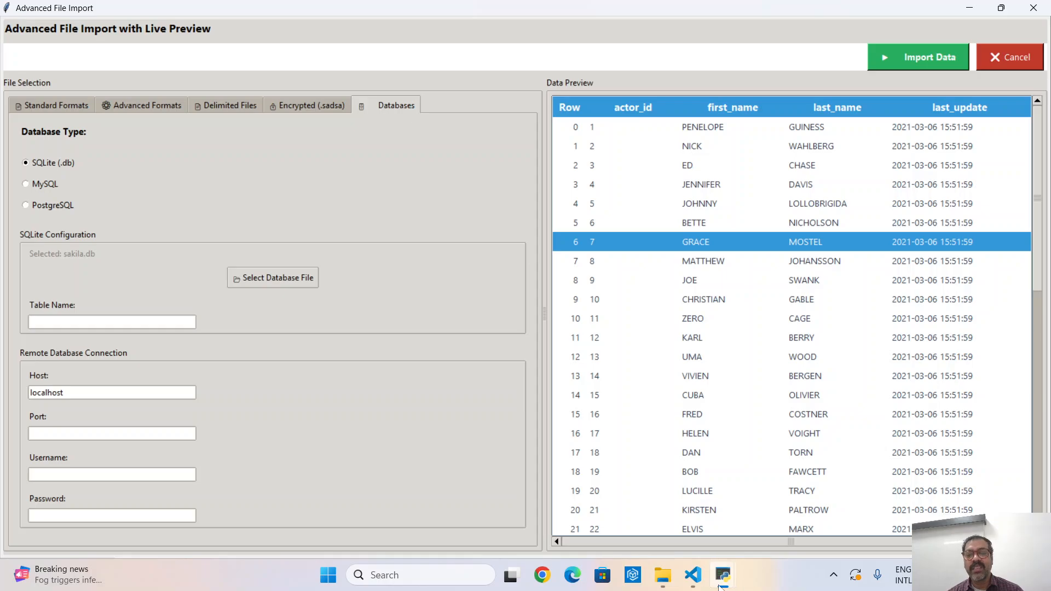
mouse_move(722, 583)
click(659, 493)
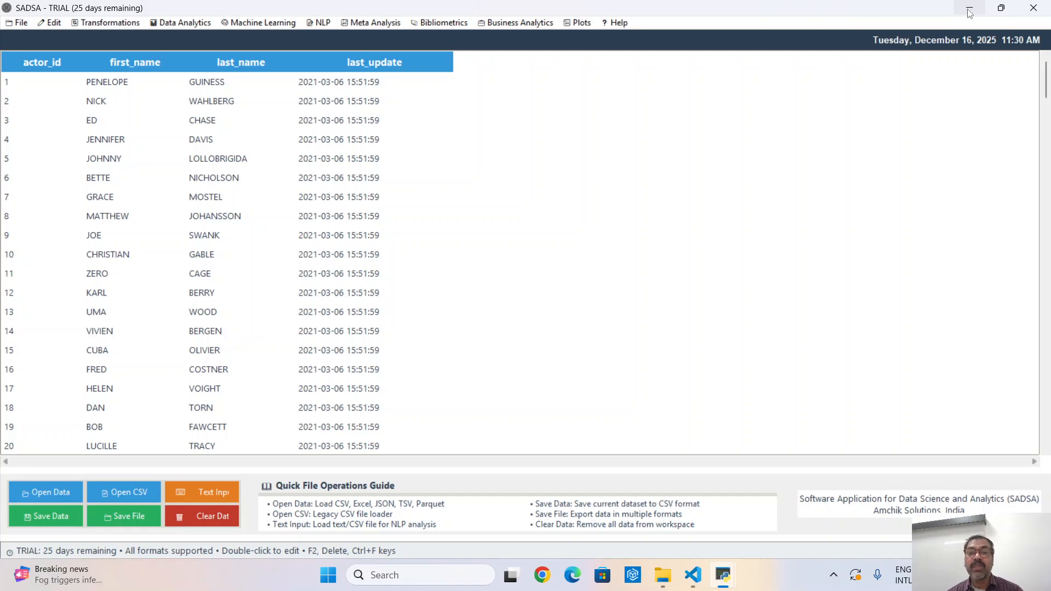
mouse_move(723, 575)
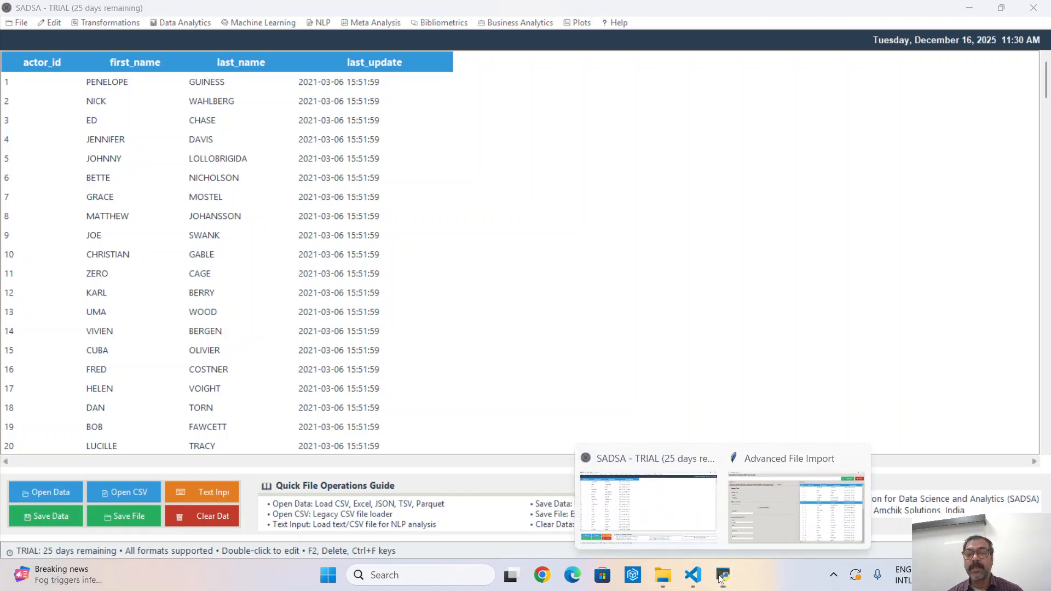
click(706, 488)
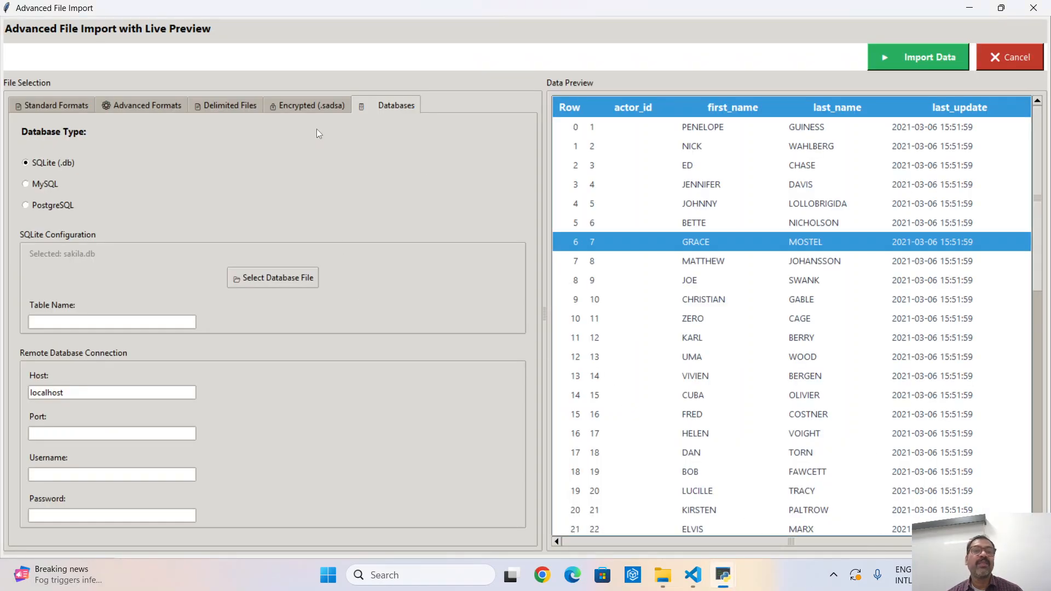
click(312, 107)
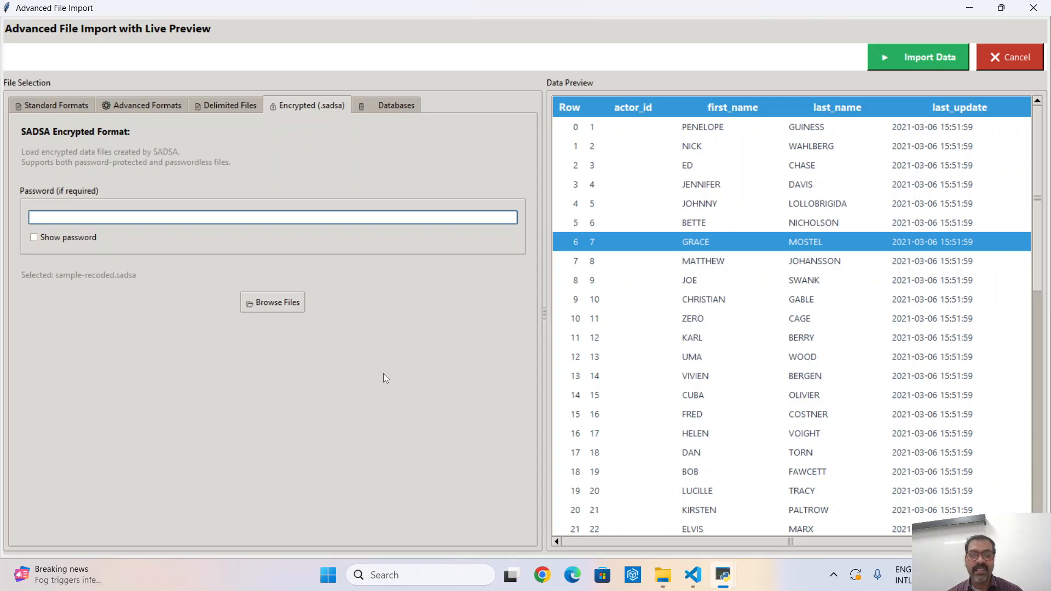